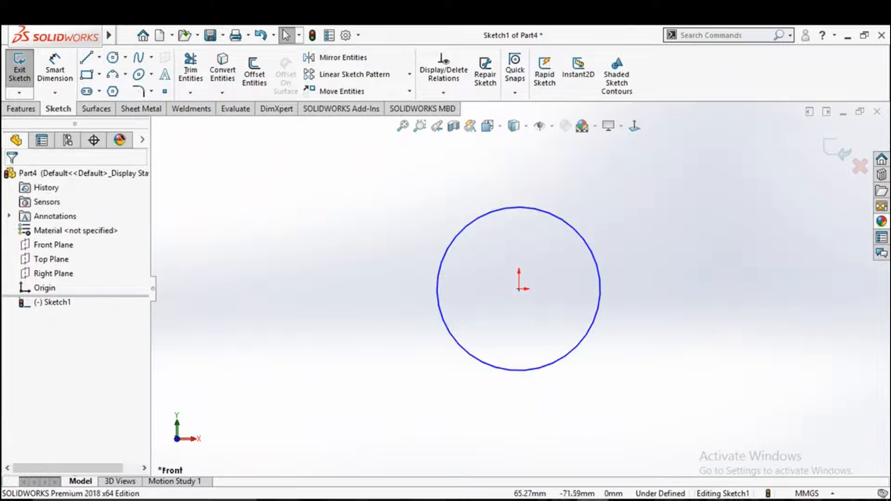
- Dimension the circle's diameter and set it to 100 mm
{"action": "left_click", "coordinate": [597, 263]}
{"action": "left_click", "coordinate": [618, 238]}
{"action": "left_click", "coordinate": [613, 242]}
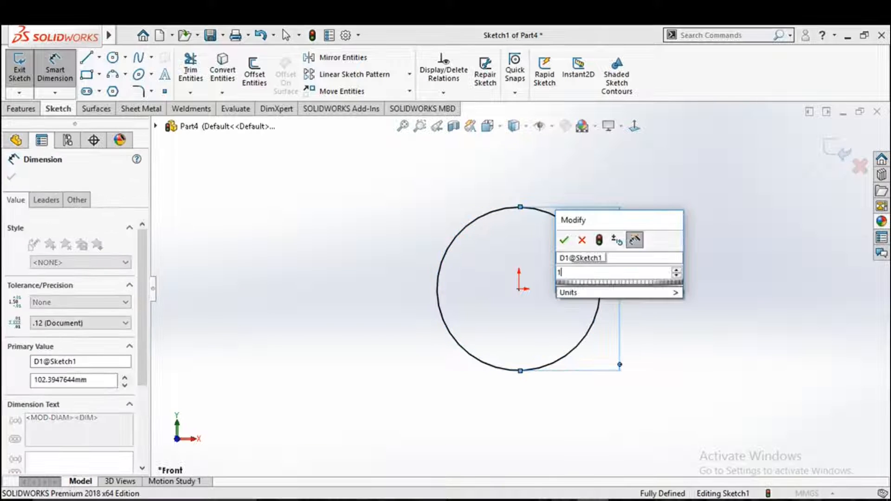
{"action": "type", "text": "100"}
{"action": "key", "text": "Return"}
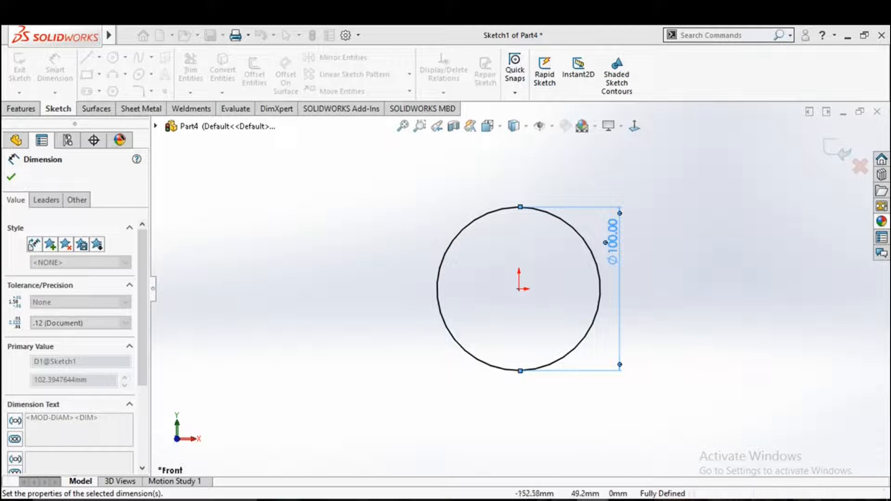
- Sweep a solid 6 mm circular profile along the 100 mm circle to form a ring
{"action": "left_click", "coordinate": [21, 109]}
{"action": "left_click", "coordinate": [132, 58]}
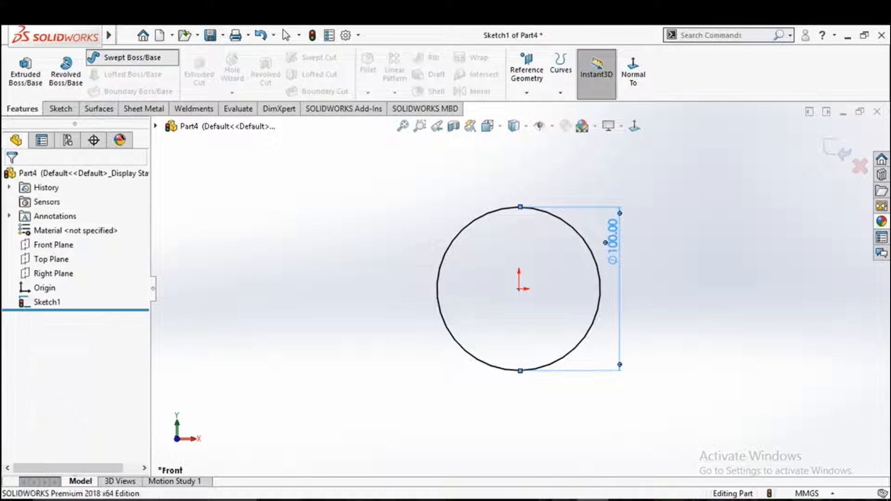
{"action": "left_click", "coordinate": [31, 226]}
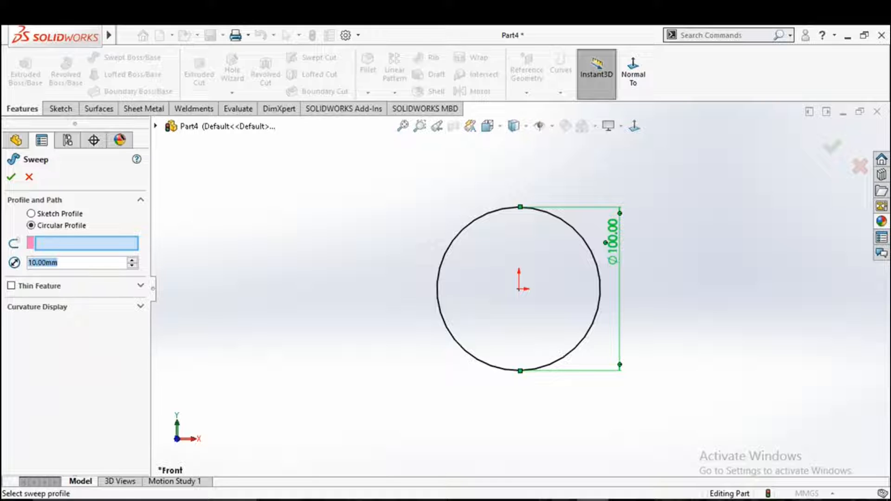
{"action": "type", "text": "6"}
{"action": "left_click", "coordinate": [496, 211]}
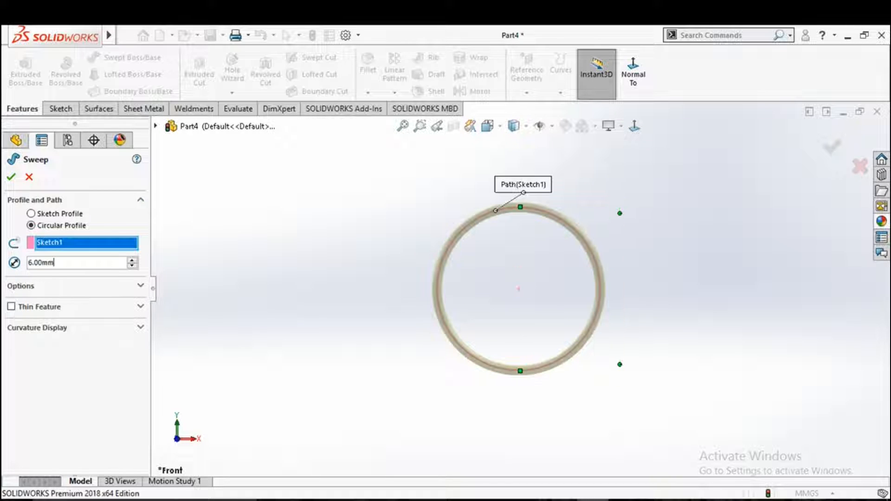
{"action": "left_click", "coordinate": [11, 177]}
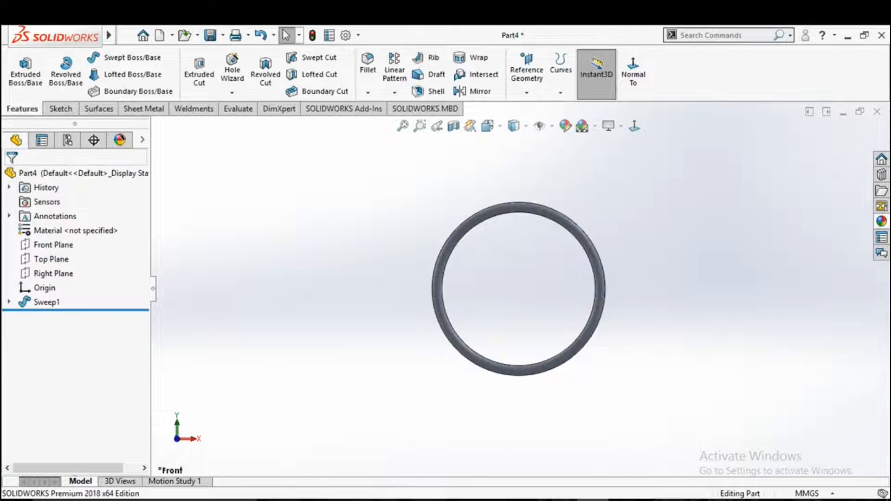
{"action": "middle_click_drag", "start_coordinate": [519, 316], "coordinate": [531, 250]}
{"action": "left_click", "coordinate": [51, 259]}
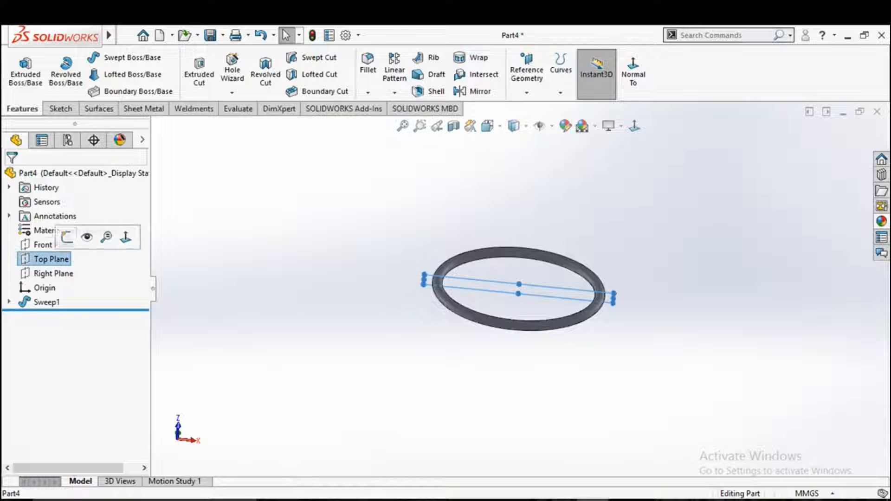
{"action": "left_click", "coordinate": [126, 237]}
{"action": "left_click", "coordinate": [634, 125]}
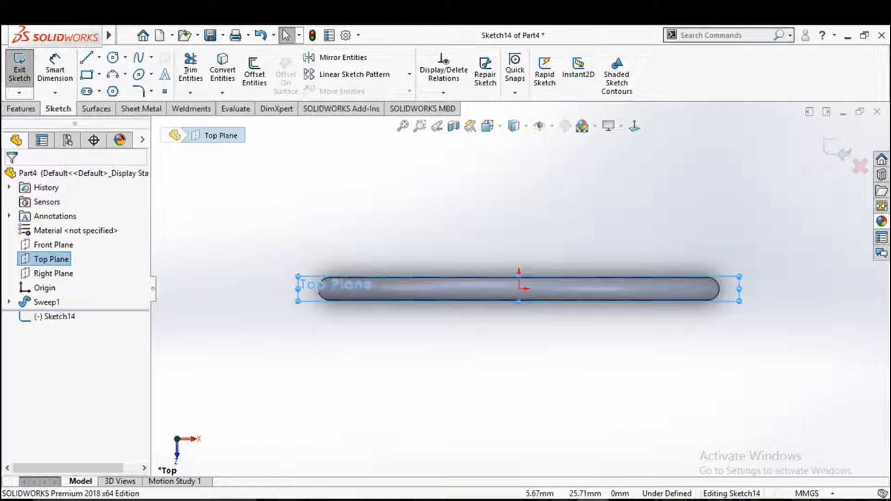
{"action": "scroll", "coordinate": [519, 289], "scroll_direction": "up", "scroll_amount": 2}
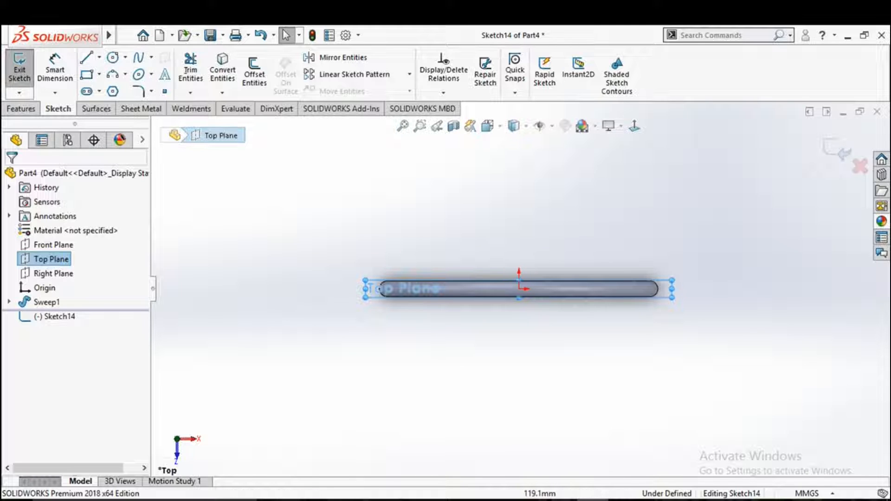
{"action": "left_click", "coordinate": [838, 150]}
- Start a sketch on the Front Plane and draw a vertical line about 22 mm long crossing the ring's top, directly above the origin
{"action": "middle_click_drag", "start_coordinate": [557, 208], "coordinate": [548, 351]}
{"action": "left_click", "coordinate": [53, 245]}
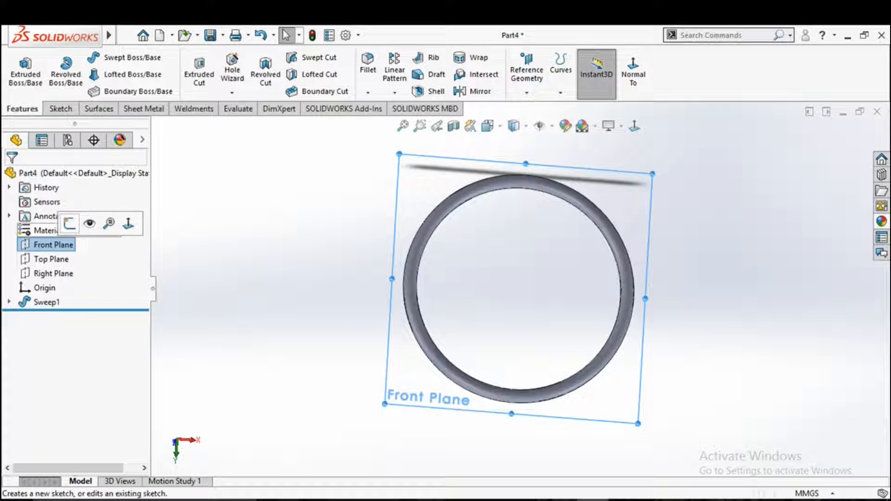
{"action": "left_click", "coordinate": [69, 224]}
{"action": "left_click", "coordinate": [634, 126]}
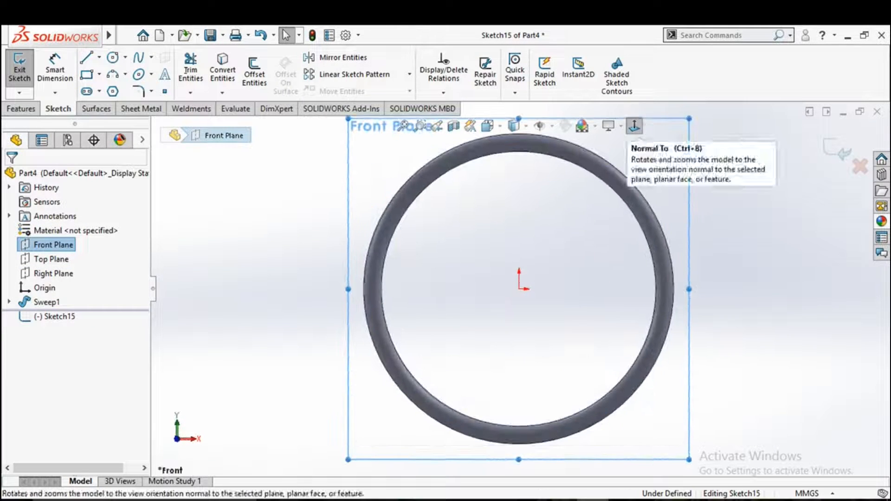
{"action": "left_click", "coordinate": [87, 57]}
{"action": "scroll", "coordinate": [515, 172], "scroll_direction": "up", "scroll_amount": 2}
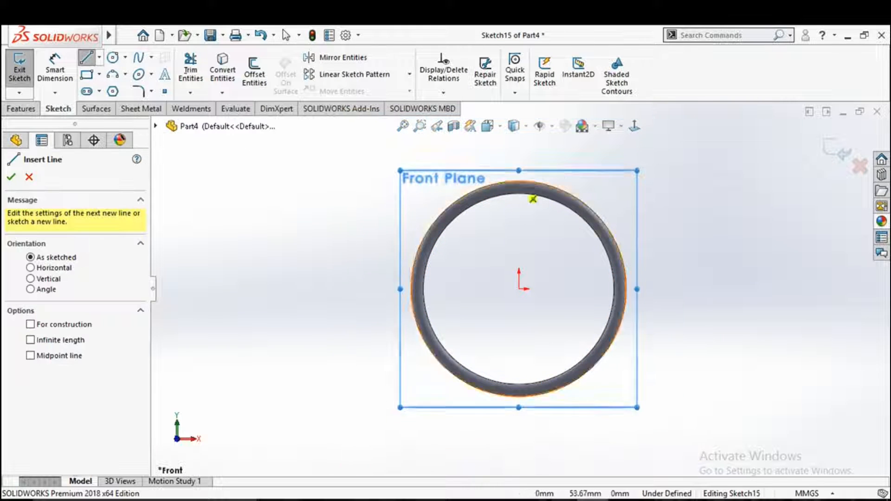
{"action": "left_click", "coordinate": [520, 167]}
{"action": "left_click", "coordinate": [519, 209]}
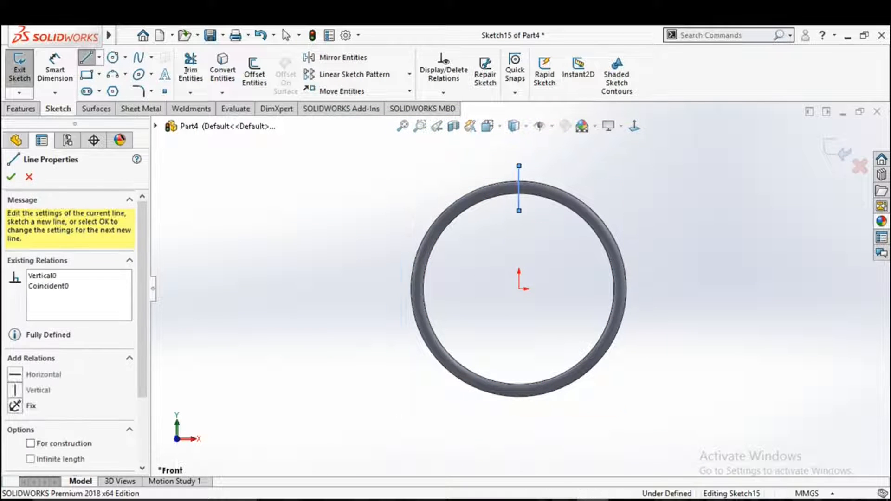
{"action": "right_click", "coordinate": [519, 212]}
{"action": "left_click", "coordinate": [552, 222]}
- Dimension the vertical line's length and set it to 16 mm
{"action": "right_click_drag", "start_coordinate": [551, 258], "coordinate": [548, 223]}
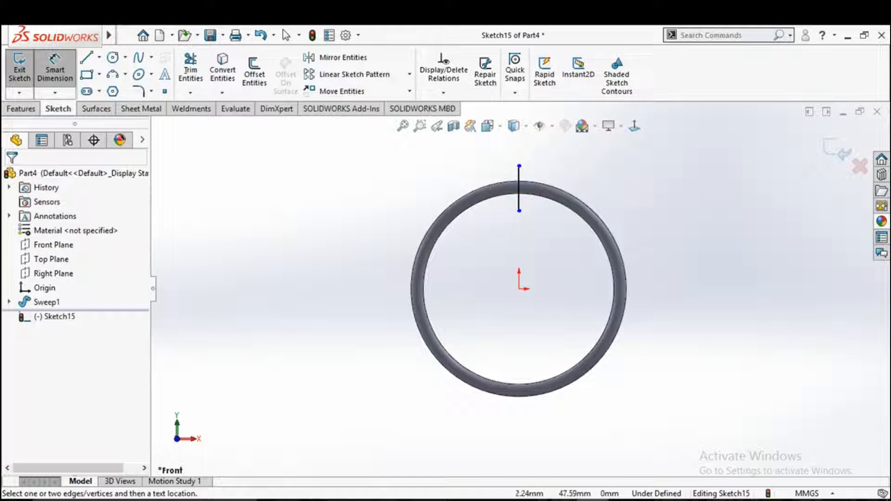
{"action": "left_click", "coordinate": [519, 188]}
{"action": "left_click", "coordinate": [559, 183]}
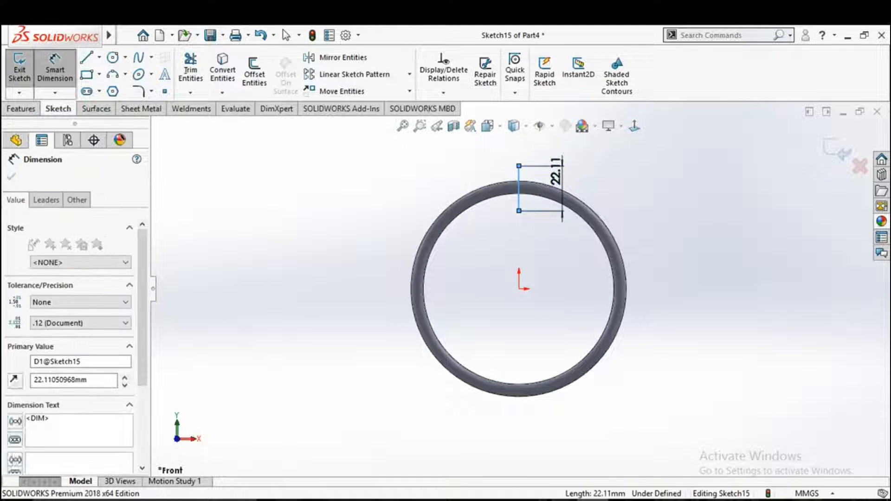
{"action": "type", "text": "1"}
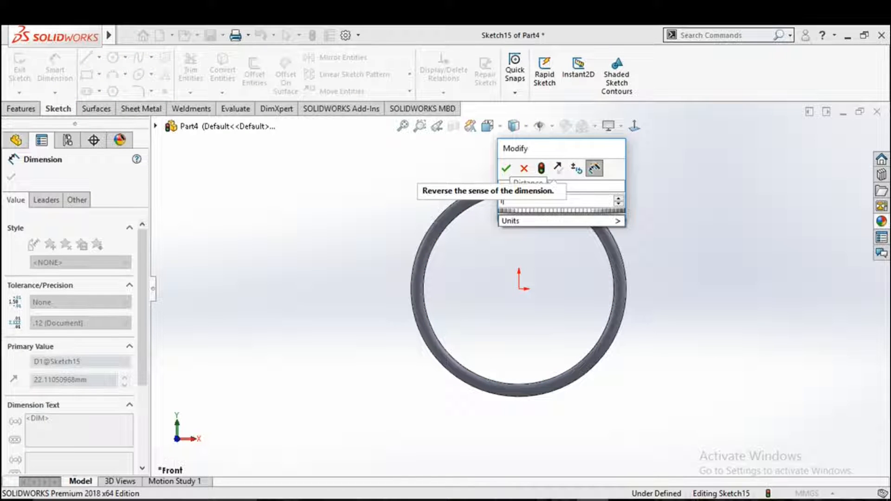
{"action": "type", "text": "6"}
{"action": "key", "text": "Return"}
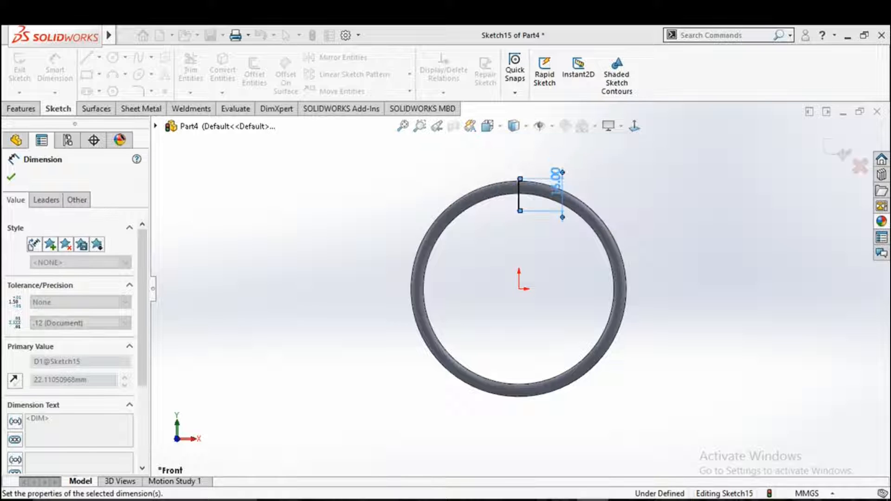
- Change the vertical line's length dimension to 14 mm and finish dimensioning
{"action": "double_click", "coordinate": [562, 211]}
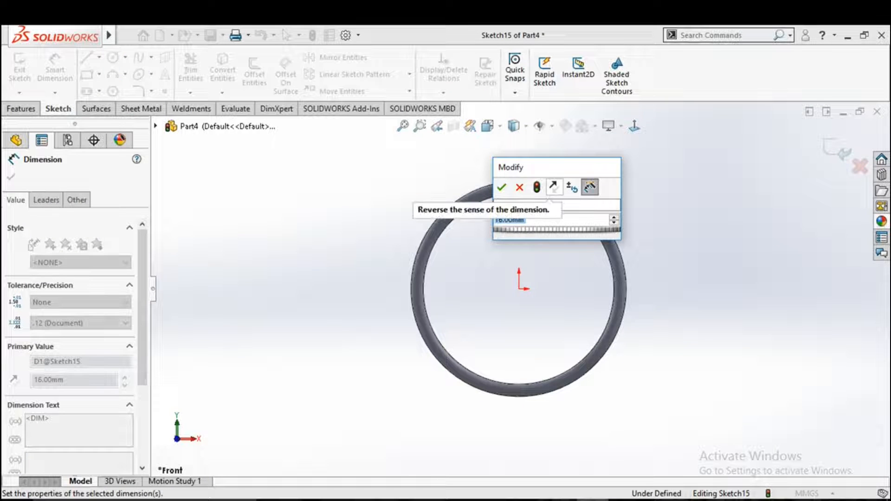
{"action": "type", "text": "14"}
{"action": "key", "text": "Return"}
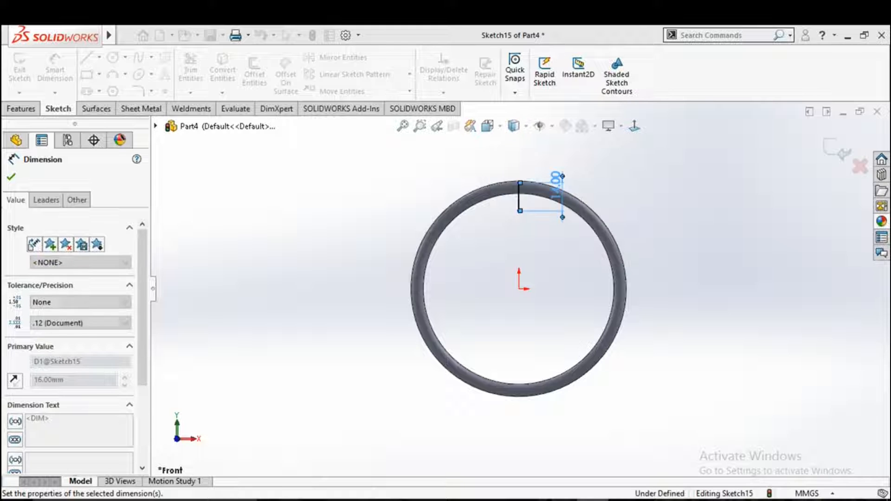
{"action": "scroll", "coordinate": [536, 174], "scroll_direction": "down", "scroll_amount": 3}
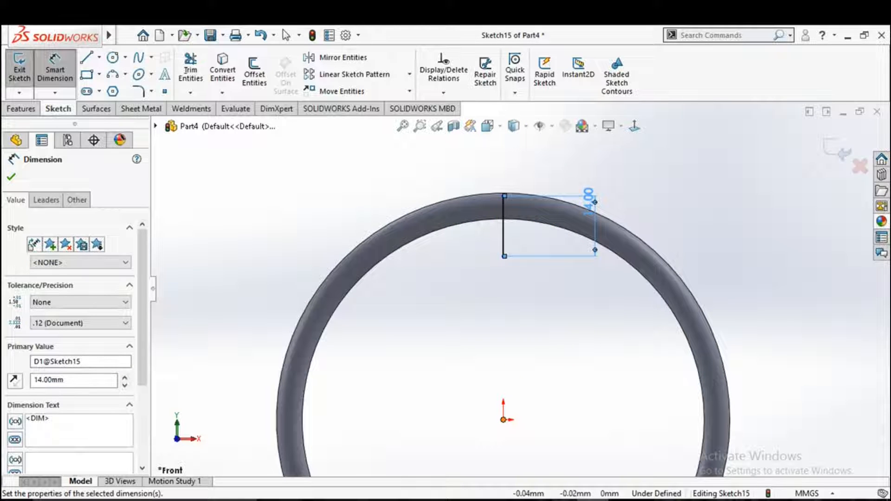
{"action": "key", "text": "Escape"}
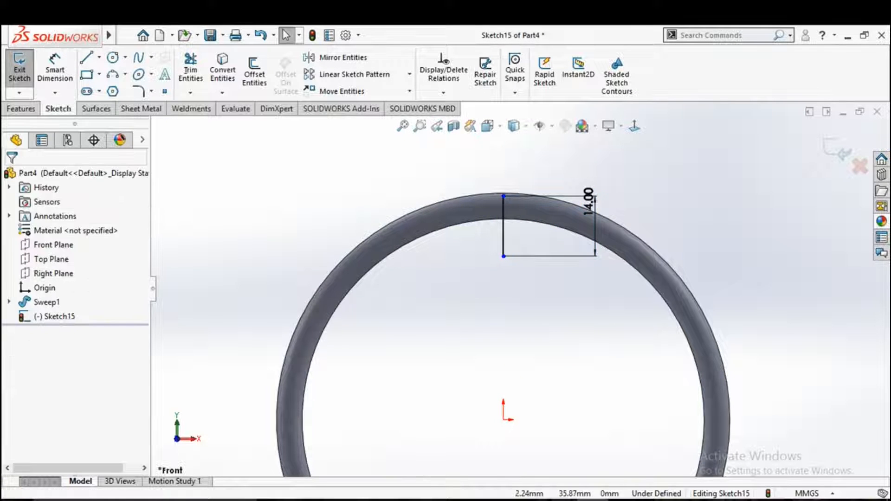
- Dimension the distance from the vertical line's midpoint to the origin as 50 mm
{"action": "right_click_drag", "start_coordinate": [514, 260], "coordinate": [513, 228]}
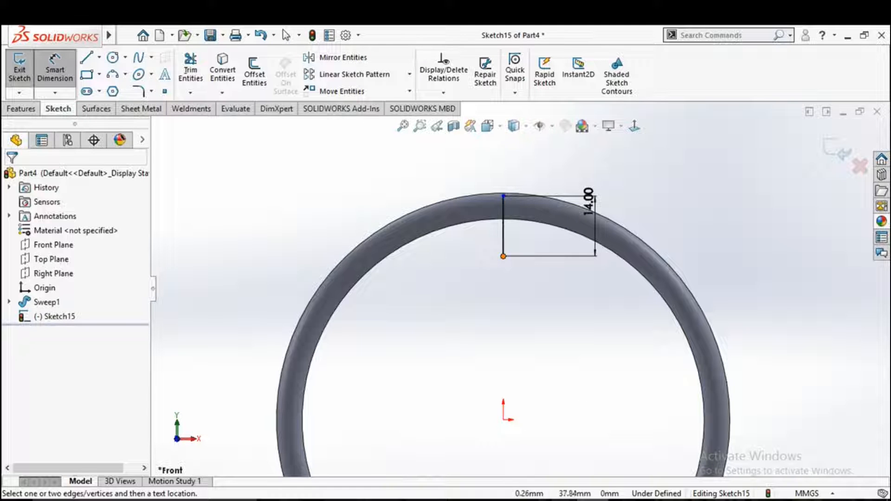
{"action": "left_click", "coordinate": [503, 226]}
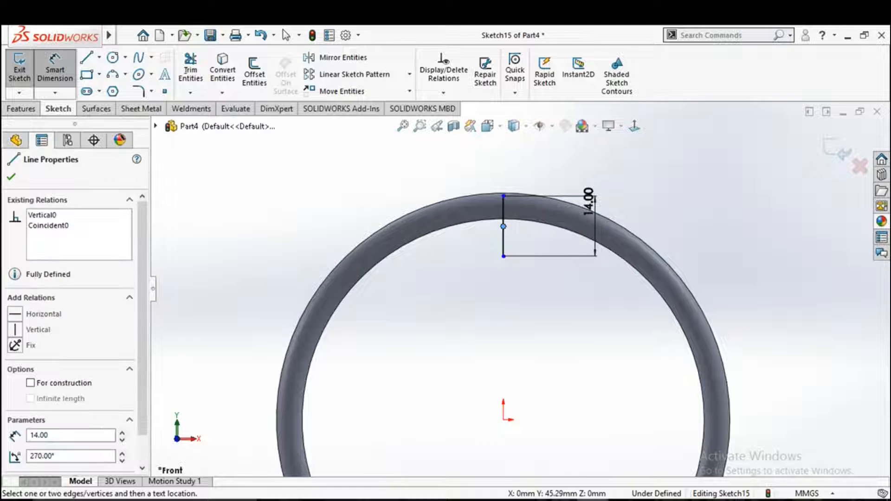
{"action": "left_click", "coordinate": [504, 420]}
{"action": "left_click", "coordinate": [546, 357]}
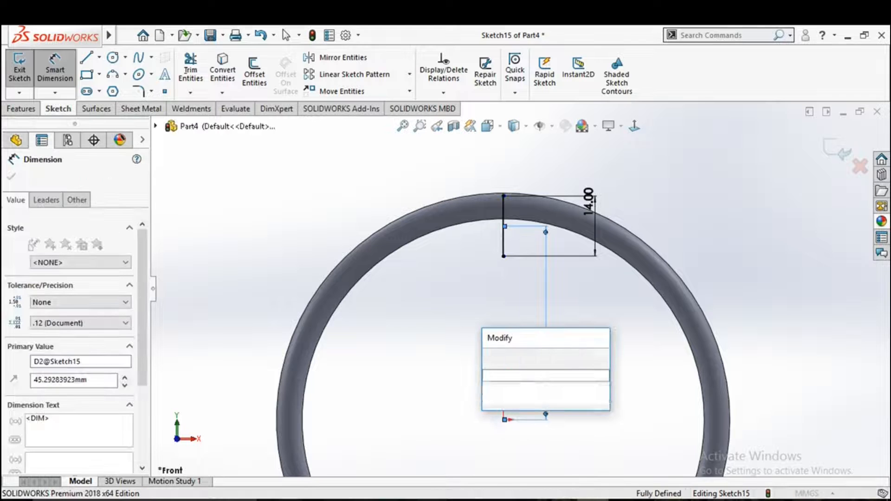
{"action": "type", "text": "50"}
{"action": "key", "text": "Return"}
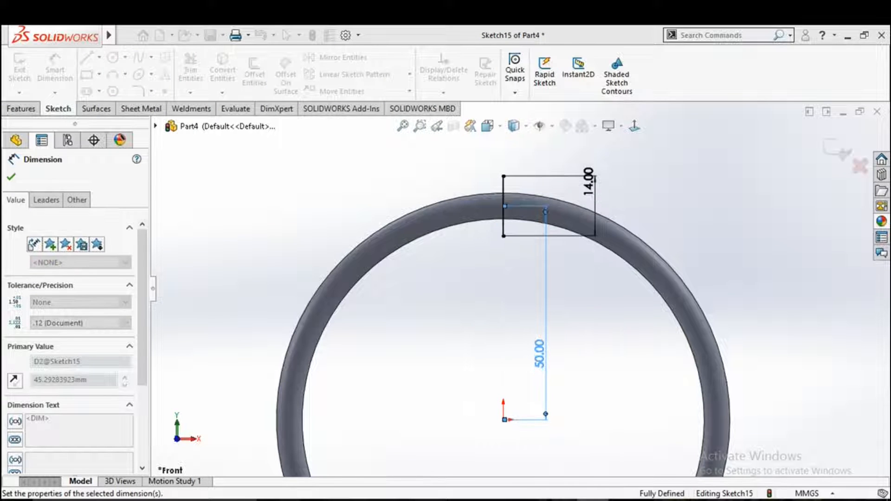
{"action": "left_click", "coordinate": [11, 177]}
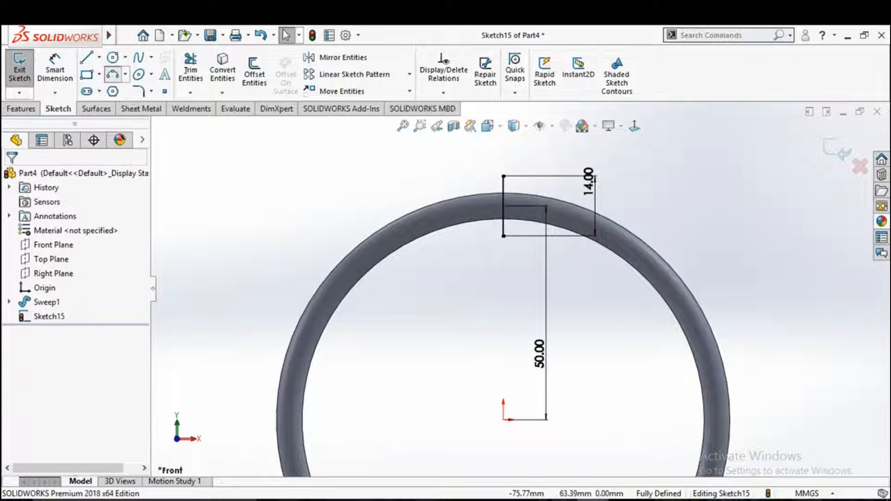
- Draw a three-point arc between the line's upper and lower endpoints, bulging to the right as a semicircle centred on the line's midpoint
{"action": "left_click", "coordinate": [112, 74]}
{"action": "left_click", "coordinate": [504, 176]}
{"action": "left_click", "coordinate": [504, 237]}
{"action": "left_click", "coordinate": [537, 202]}
{"action": "right_click", "coordinate": [536, 202]}
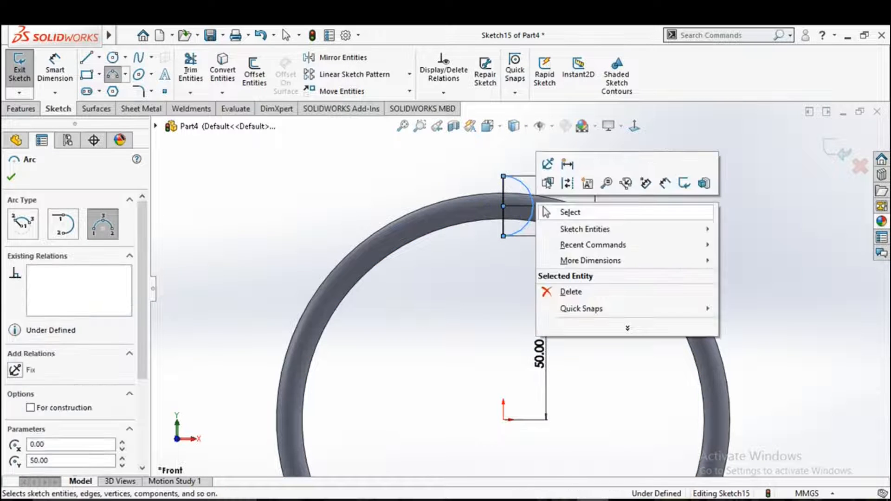
{"action": "left_click", "coordinate": [548, 214]}
- Add a radius dimension of 7 mm to the arc
{"action": "right_click_drag", "start_coordinate": [547, 213], "coordinate": [540, 189]}
{"action": "left_click", "coordinate": [532, 204]}
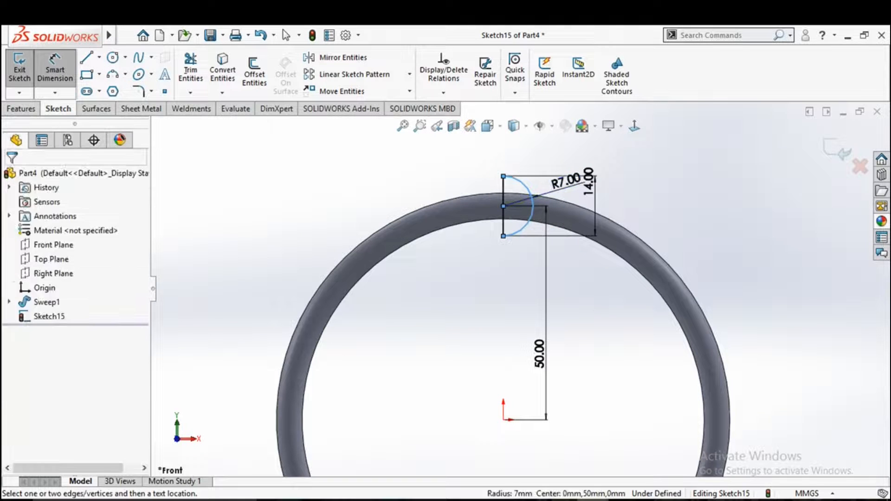
{"action": "left_click", "coordinate": [567, 180]}
{"action": "left_click", "coordinate": [512, 185]}
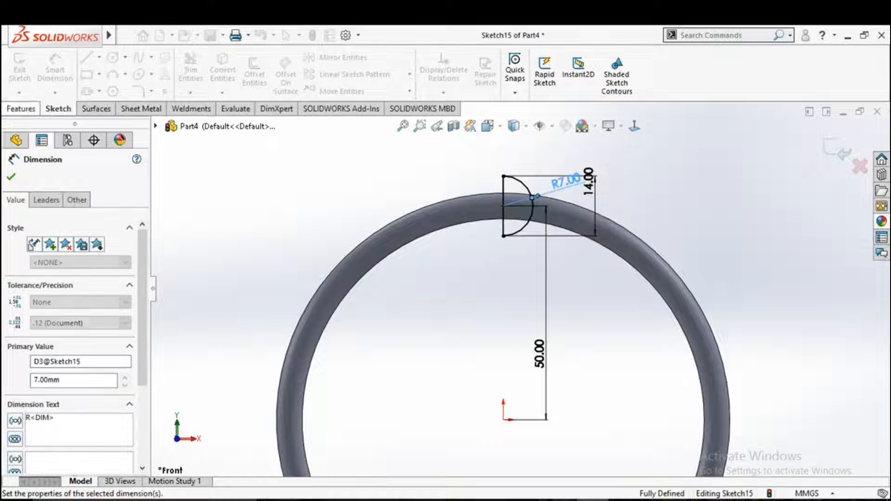
- Revolve the semicircle 360 degrees about its vertical line to form a ball merged with the ring
{"action": "left_click", "coordinate": [20, 109]}
{"action": "left_click", "coordinate": [66, 74]}
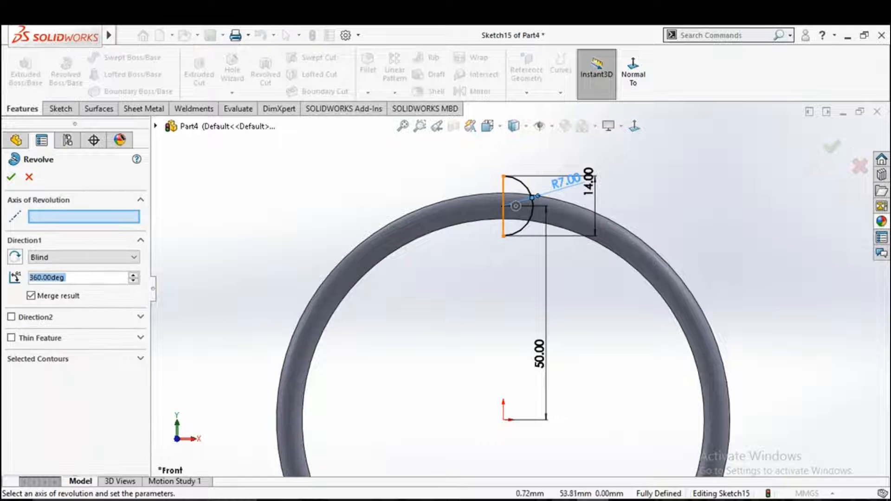
{"action": "left_click", "coordinate": [503, 207]}
{"action": "left_click", "coordinate": [11, 177]}
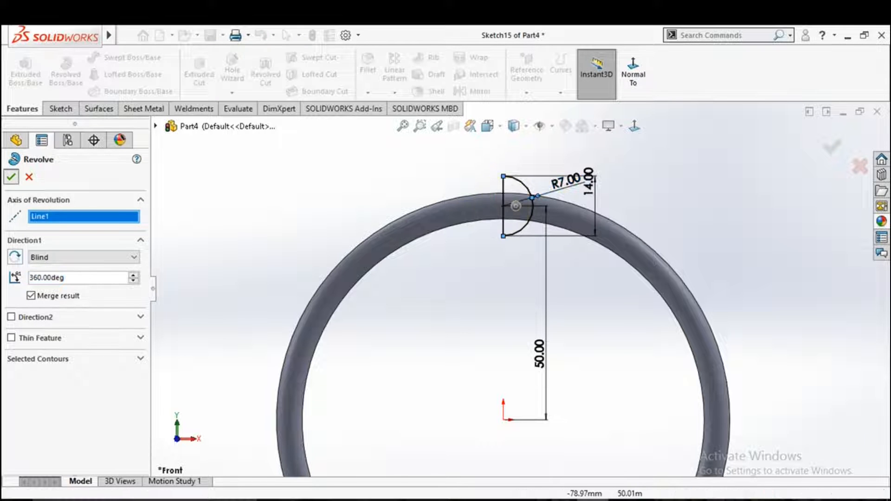
{"action": "scroll", "coordinate": [519, 289], "scroll_direction": "up", "scroll_amount": 5}
{"action": "key", "text": "Escape"}
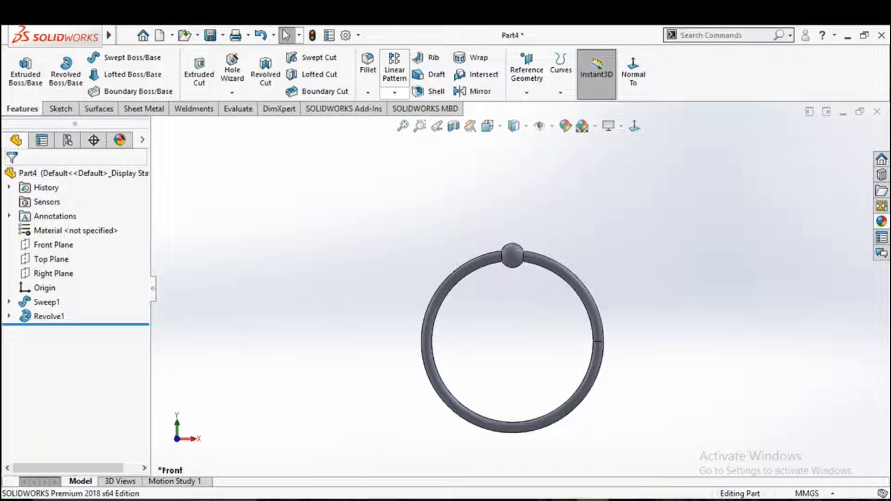
- Create a reference axis through the ring's centre at the intersection of the Top Plane and the Right Plane
{"action": "left_click", "coordinate": [527, 93]}
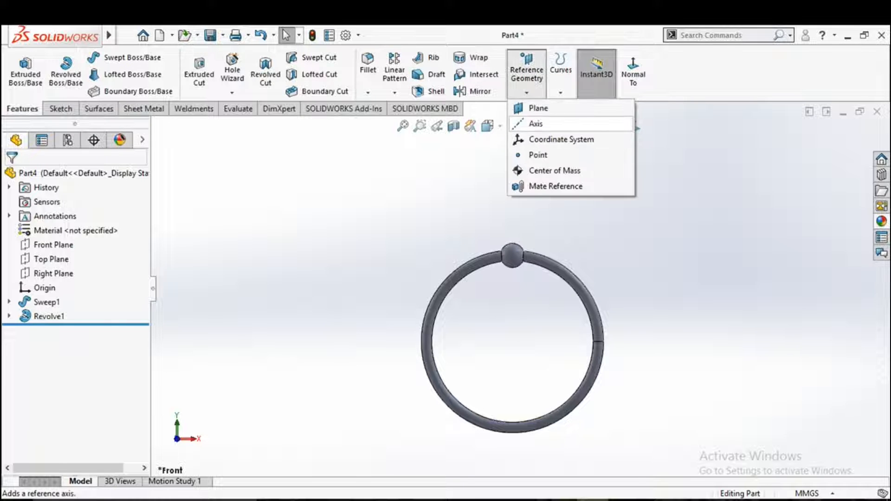
{"action": "left_click", "coordinate": [534, 123]}
{"action": "left_click", "coordinate": [156, 127]}
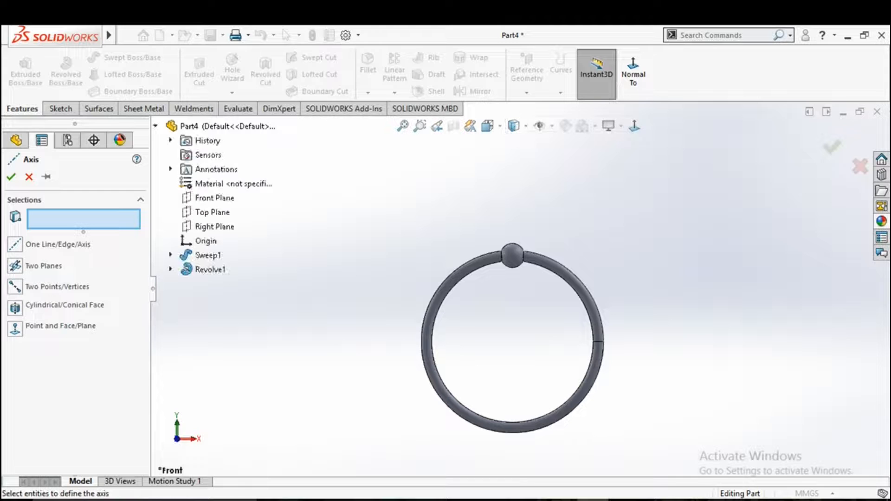
{"action": "left_click", "coordinate": [212, 213]}
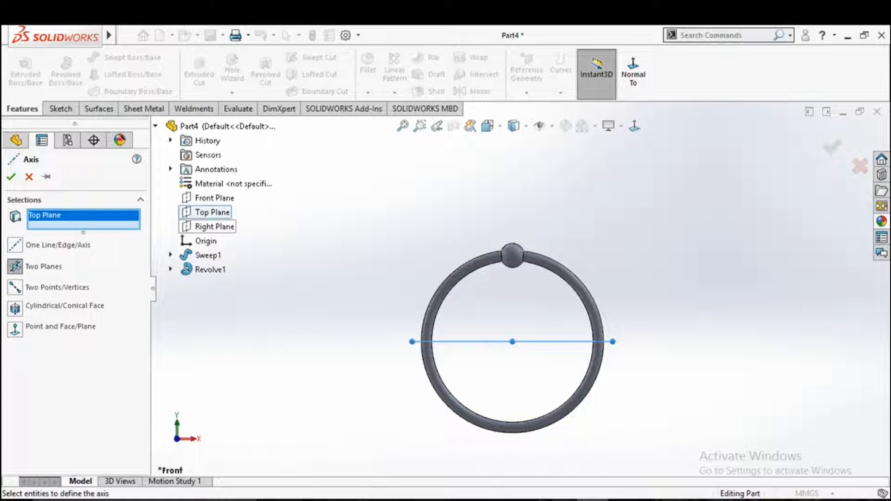
{"action": "left_click", "coordinate": [214, 227]}
{"action": "left_click", "coordinate": [11, 177]}
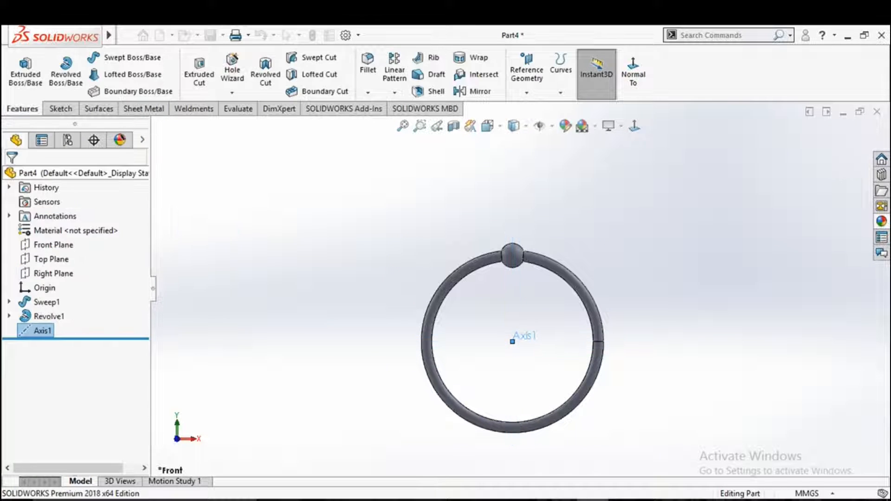
- Circular-pattern the revolved ball about the central axis as 10 equally spaced instances over 360 degrees, with geometry pattern off
{"action": "scroll", "coordinate": [408, 365], "scroll_direction": "up", "scroll_amount": 3}
{"action": "middle_click_drag", "start_coordinate": [409, 364], "coordinate": [434, 345]}
{"action": "scroll", "coordinate": [434, 345], "scroll_direction": "down", "scroll_amount": 3}
{"action": "scroll", "coordinate": [664, 272], "scroll_direction": "down", "scroll_amount": 3}
{"action": "middle_click_drag", "start_coordinate": [664, 272], "coordinate": [645, 287]}
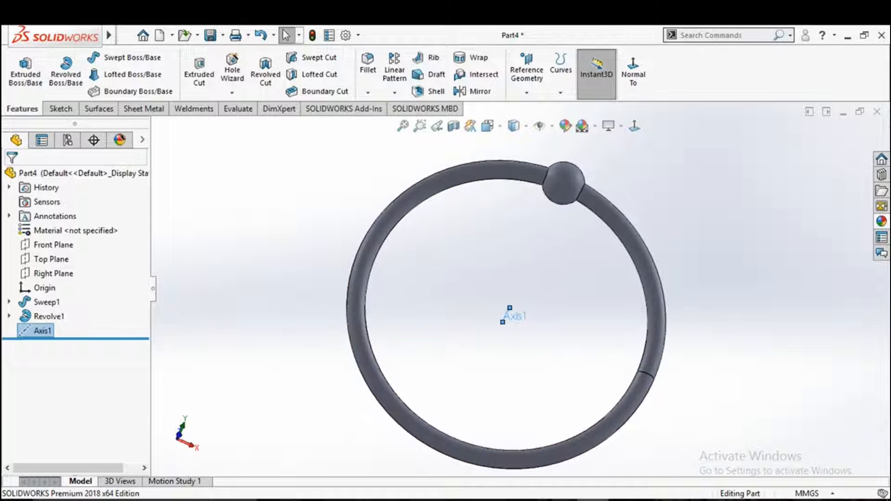
{"action": "left_click", "coordinate": [394, 92]}
{"action": "left_click", "coordinate": [418, 123]}
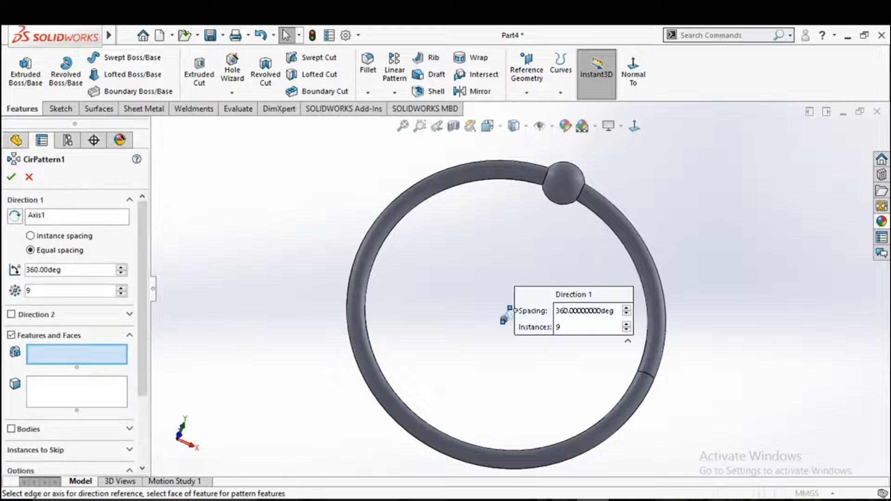
{"action": "left_click", "coordinate": [563, 182]}
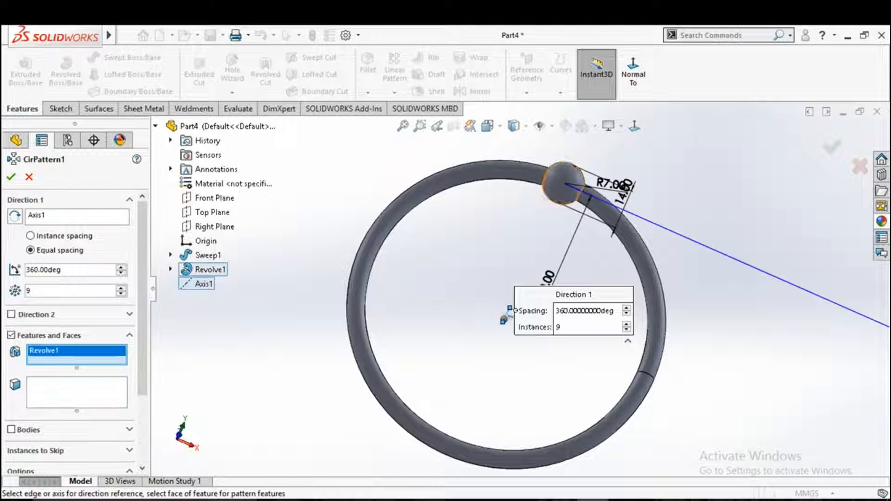
{"action": "scroll", "coordinate": [70, 325], "scroll_direction": "down", "scroll_amount": 4}
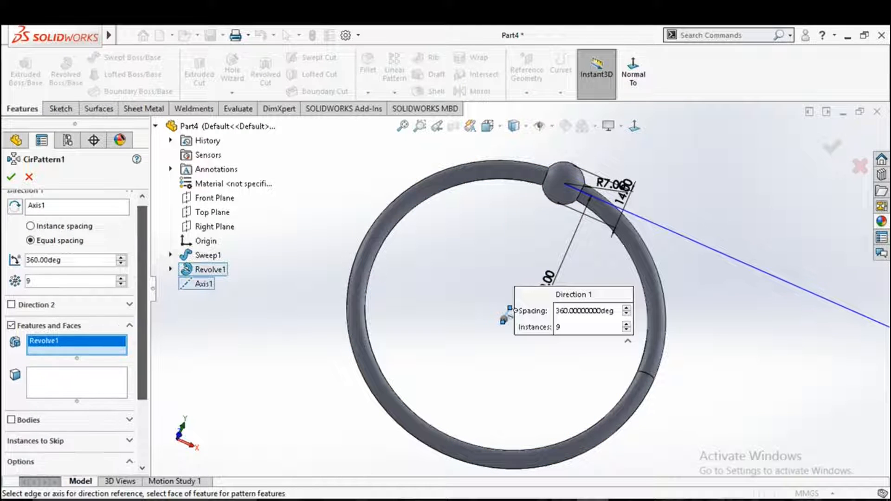
{"action": "left_click", "coordinate": [31, 388]}
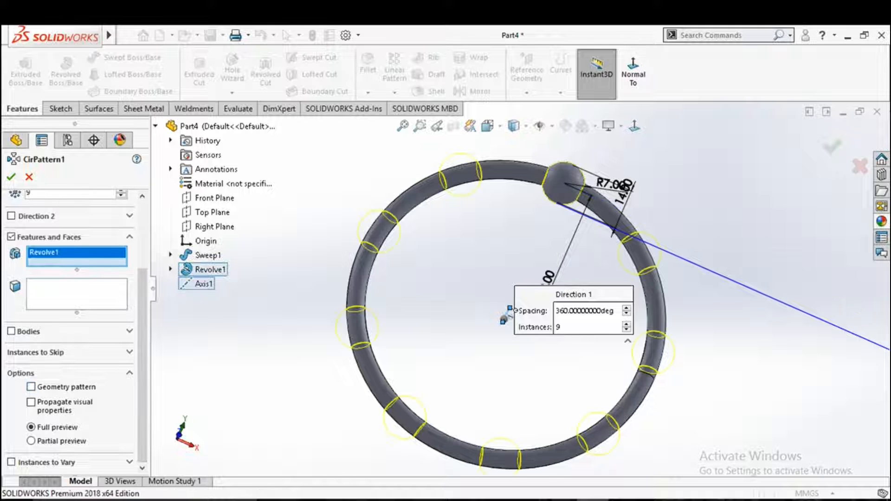
{"action": "scroll", "coordinate": [69, 302], "scroll_direction": "up", "scroll_amount": 3}
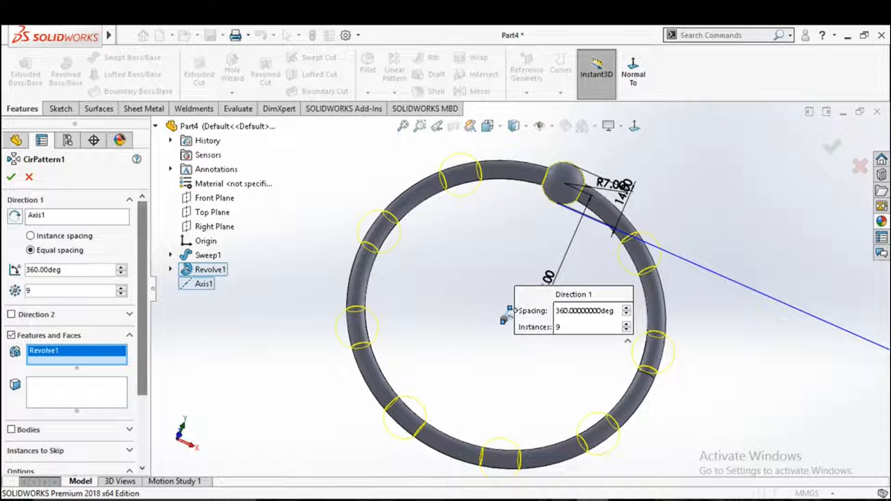
{"action": "left_click", "coordinate": [121, 288]}
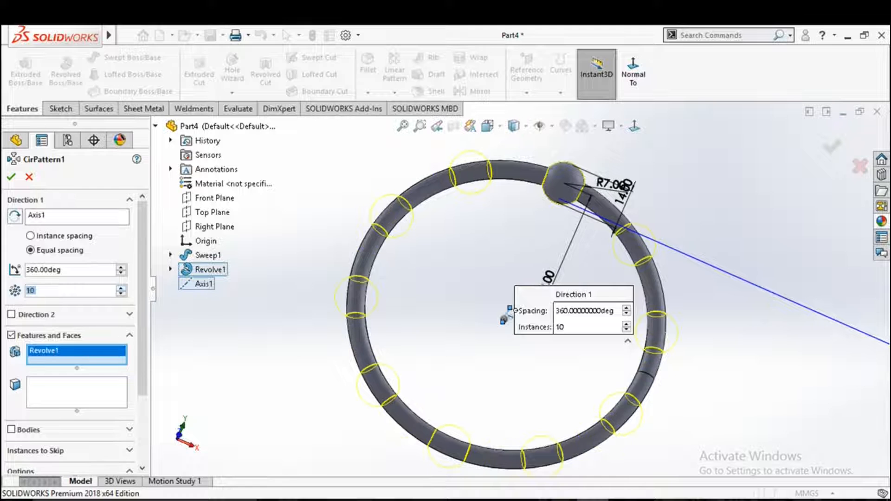
{"action": "scroll", "coordinate": [518, 287], "scroll_direction": "up", "scroll_amount": 2}
{"action": "mouse_move", "coordinate": [517, 287]}
{"action": "middle_mouse_down"}
{"action": "mouse_move", "coordinate": [507, 305]}
{"action": "mouse_move", "coordinate": [485, 297]}
{"action": "mouse_move", "coordinate": [518, 295]}
{"action": "middle_mouse_up"}
{"action": "left_click", "coordinate": [11, 176]}
- Sketch a vertical line on the Top Plane through the rightmost ball, about 53 mm from the origin
{"action": "scroll", "coordinate": [520, 290], "scroll_direction": "up", "scroll_amount": 3}
{"action": "middle_click_drag", "start_coordinate": [785, 325], "coordinate": [792, 330]}
{"action": "scroll", "coordinate": [792, 329], "scroll_direction": "down", "scroll_amount": 3}
{"action": "scroll", "coordinate": [518, 291], "scroll_direction": "up", "scroll_amount": 3}
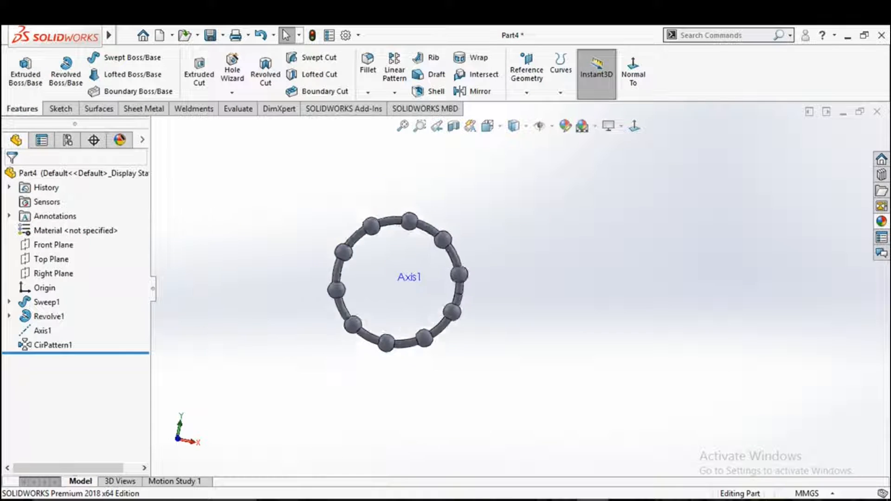
{"action": "scroll", "coordinate": [387, 275], "scroll_direction": "down", "scroll_amount": 3}
{"action": "left_click", "coordinate": [52, 244]}
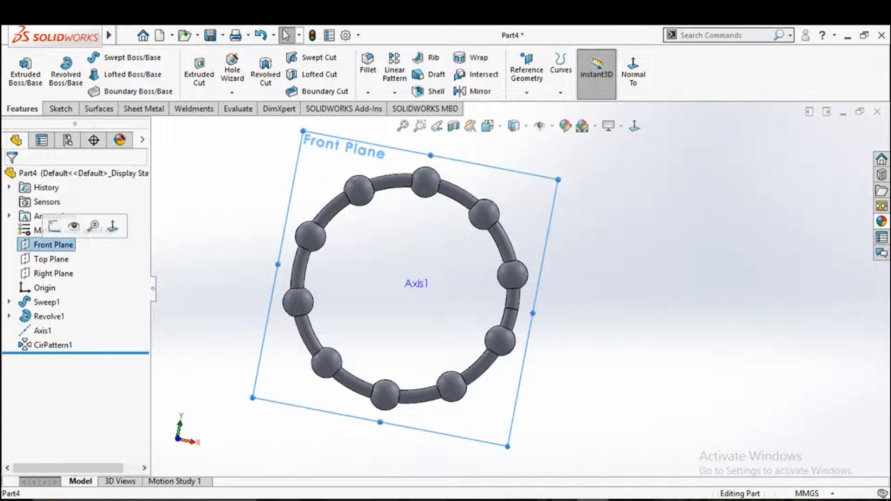
{"action": "left_click", "coordinate": [51, 259]}
{"action": "left_click", "coordinate": [56, 240]}
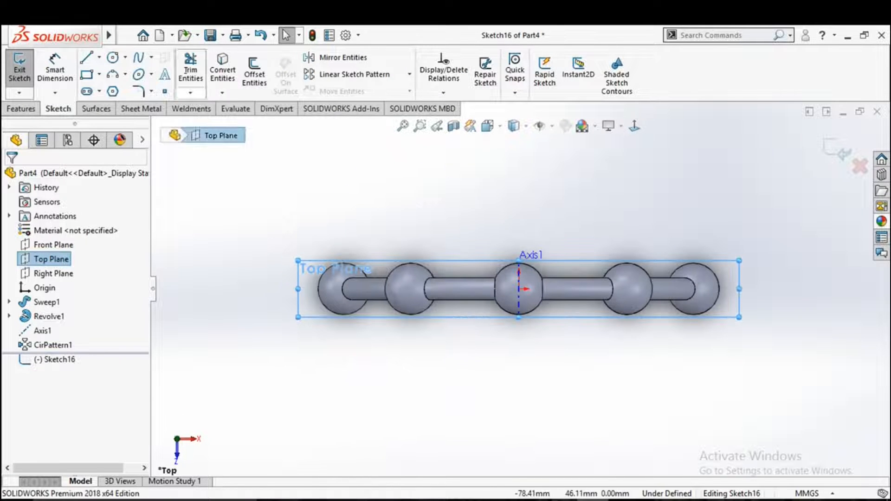
{"action": "left_click", "coordinate": [85, 57]}
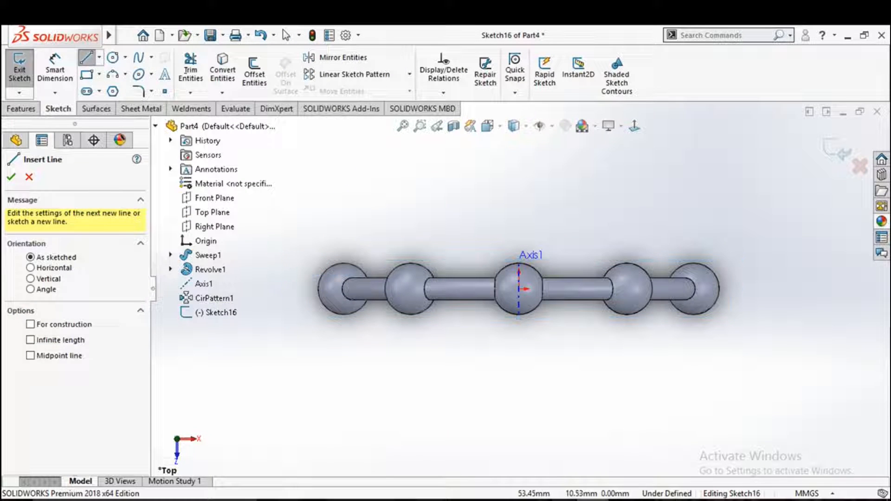
{"action": "left_click", "coordinate": [715, 251]}
{"action": "left_click", "coordinate": [716, 324]}
{"action": "right_click", "coordinate": [717, 279]}
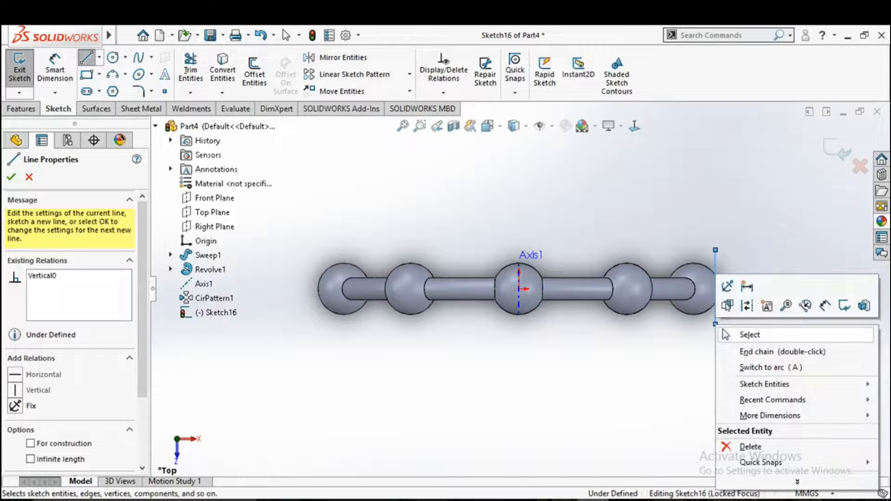
{"action": "left_click", "coordinate": [748, 334]}
- Dimension the horizontal distance from the origin to the vertical line as 50 mm
{"action": "left_click", "coordinate": [714, 273]}
{"action": "left_click", "coordinate": [519, 288]}
{"action": "left_click", "coordinate": [589, 330]}
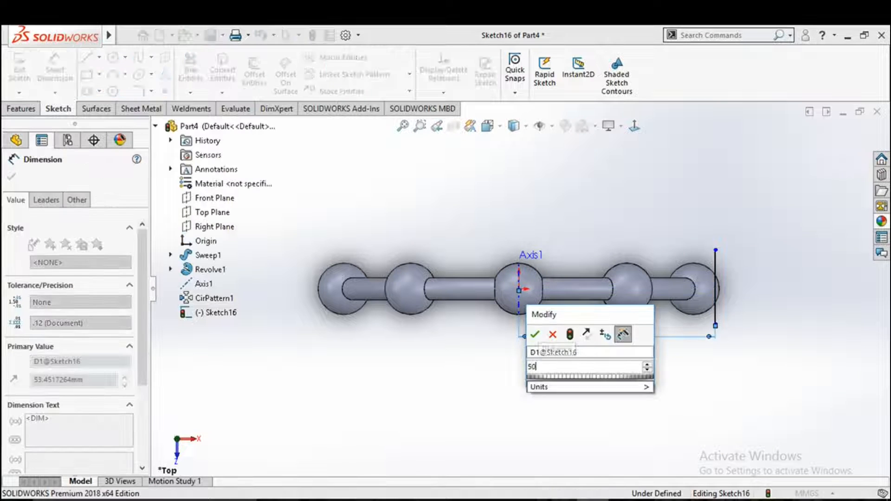
{"action": "key", "text": "Return"}
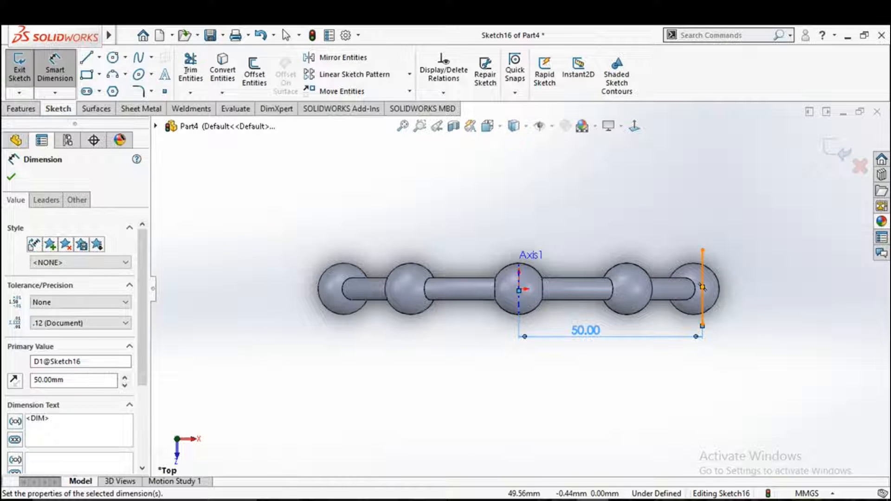
{"action": "key", "text": "Escape"}
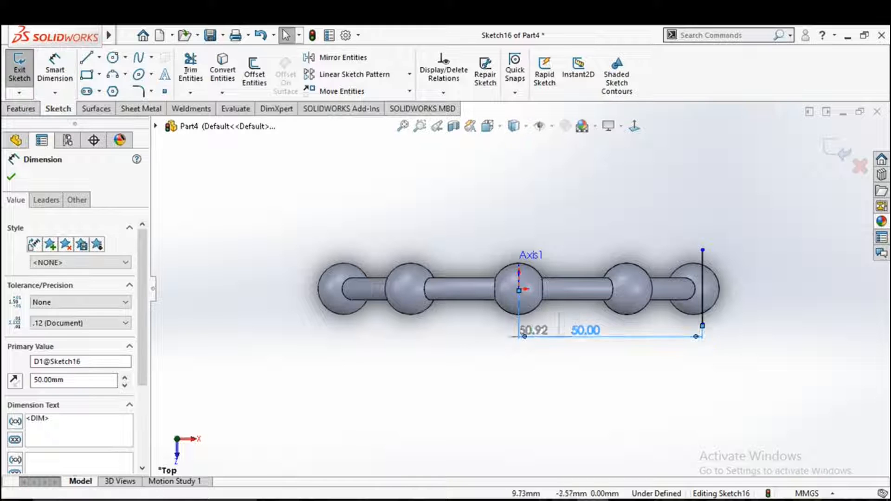
{"action": "left_click", "coordinate": [648, 425]}
- Dimension the vertical distance from the origin to the line's lower endpoint as 8 mm
{"action": "right_click_drag", "start_coordinate": [649, 425], "coordinate": [643, 376]}
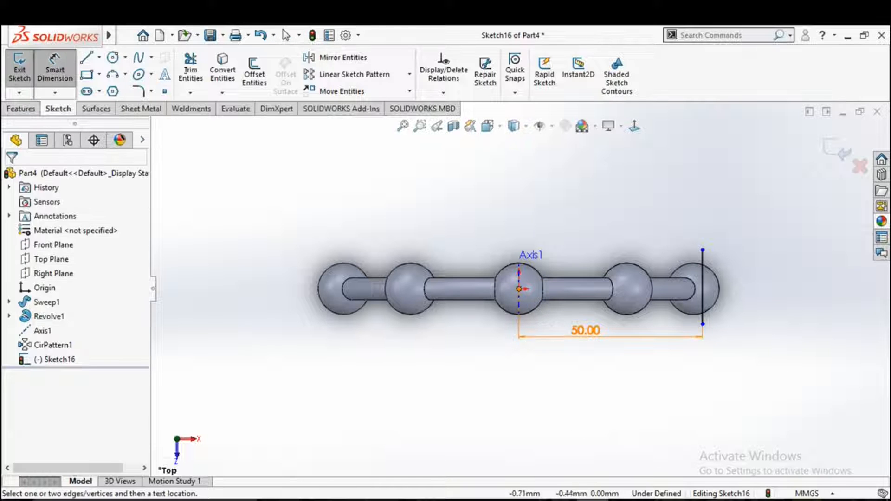
{"action": "left_click", "coordinate": [519, 289]}
{"action": "left_click", "coordinate": [702, 324]}
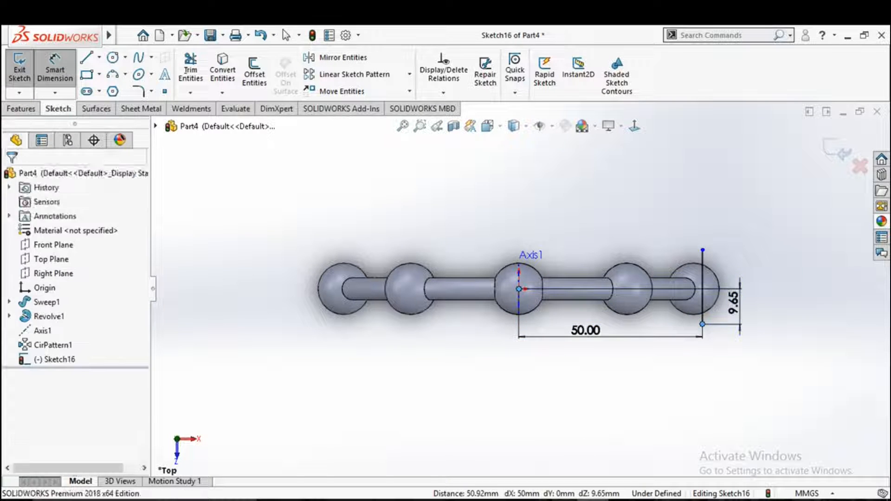
{"action": "left_click", "coordinate": [732, 299]}
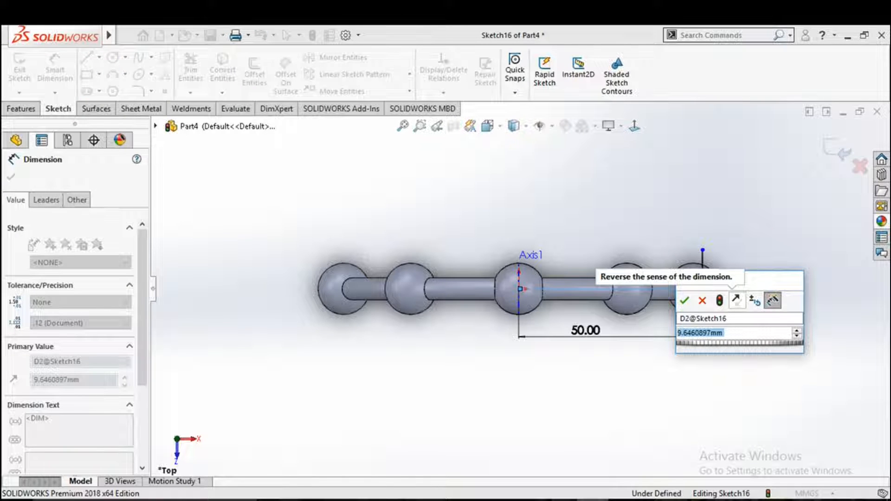
{"action": "type", "text": "8"}
{"action": "key", "text": "Return"}
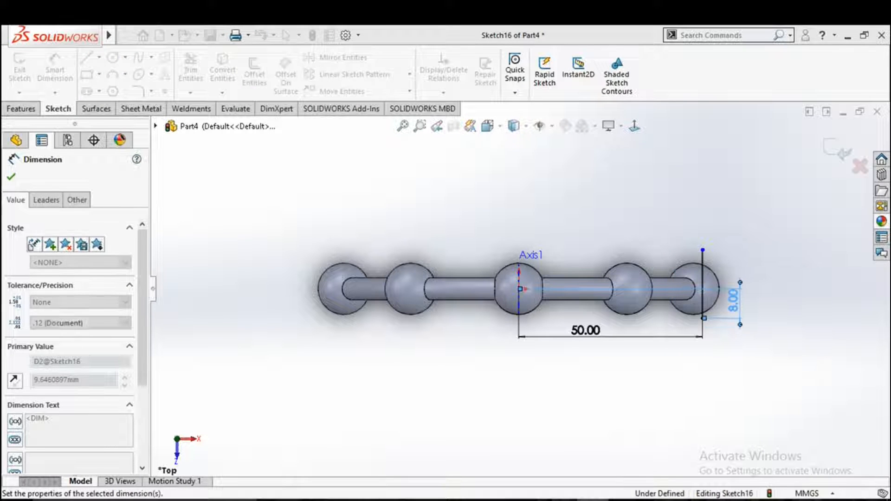
- Dimension the vertical line's length as 16 mm and close the sketch
{"action": "left_click", "coordinate": [692, 315]}
{"action": "left_click", "coordinate": [743, 297]}
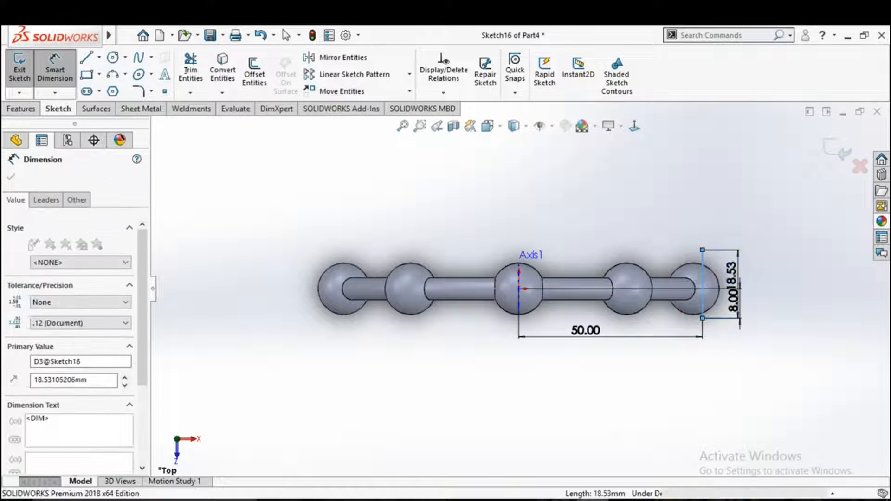
{"action": "type", "text": "16"}
{"action": "key", "text": "Return"}
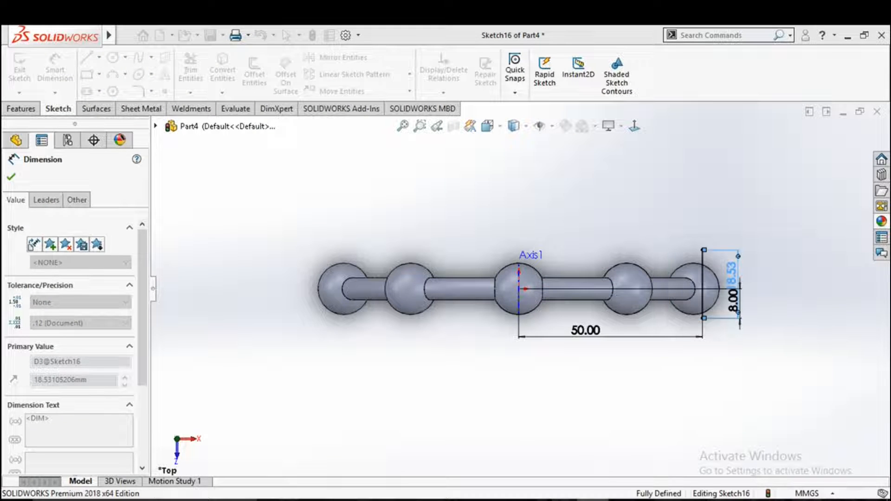
{"action": "key", "text": "Escape"}
{"action": "scroll", "coordinate": [577, 259], "scroll_direction": "up", "scroll_amount": 3}
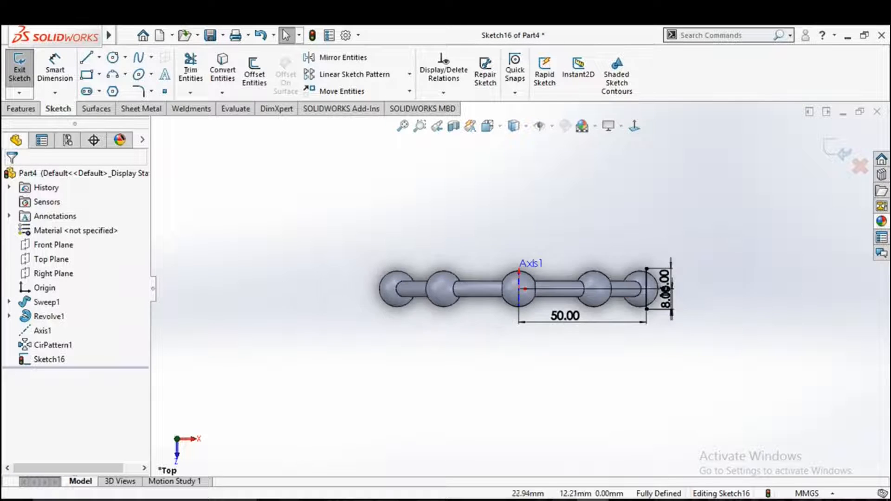
{"action": "middle_click_drag", "start_coordinate": [577, 259], "coordinate": [591, 361]}
{"action": "left_click", "coordinate": [837, 149]}
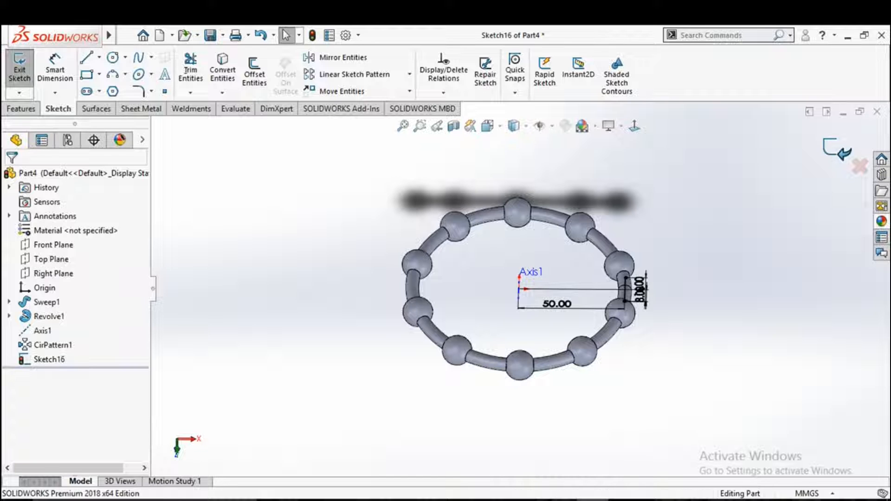
- Sketch a circle about 111 mm in diameter on the Front Plane, centred on the origin
{"action": "left_click", "coordinate": [50, 245]}
{"action": "left_click", "coordinate": [66, 226]}
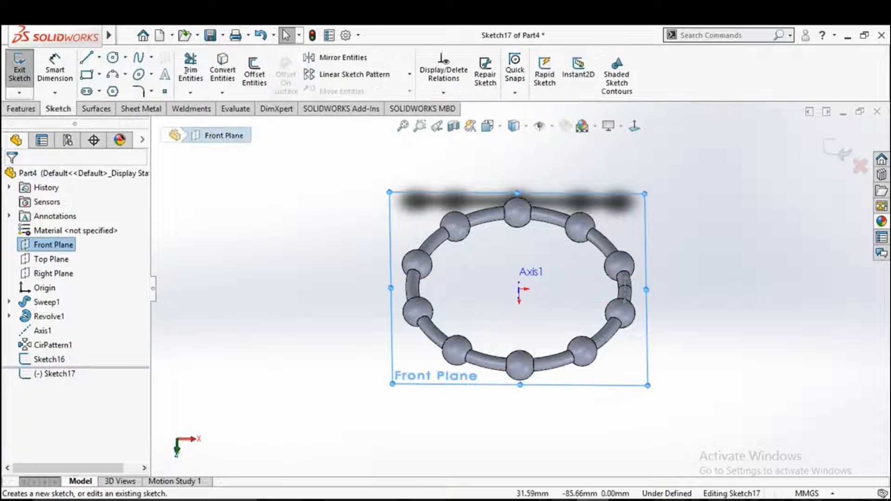
{"action": "left_click", "coordinate": [113, 57]}
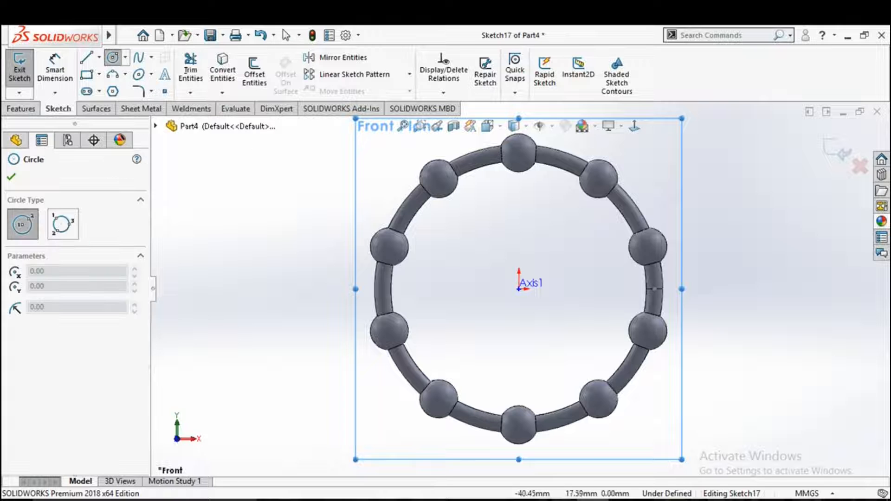
{"action": "left_click", "coordinate": [519, 289]}
{"action": "left_click", "coordinate": [659, 230]}
{"action": "right_click", "coordinate": [662, 185]}
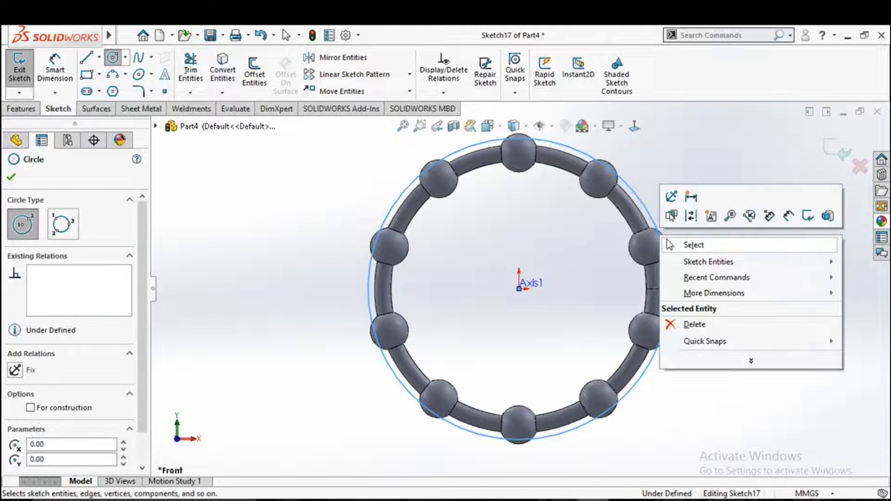
{"action": "left_click", "coordinate": [685, 243]}
- Dimension the circle's diameter as 100 mm and close the sketch
{"action": "right_click_drag", "start_coordinate": [706, 353], "coordinate": [700, 302]}
{"action": "left_click", "coordinate": [659, 230]}
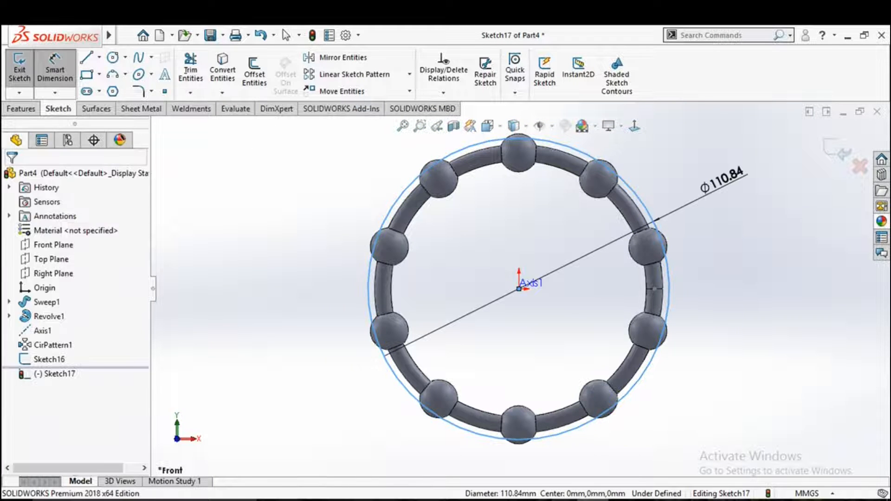
{"action": "left_click", "coordinate": [724, 189]}
{"action": "type", "text": "100"}
{"action": "key", "text": "Return"}
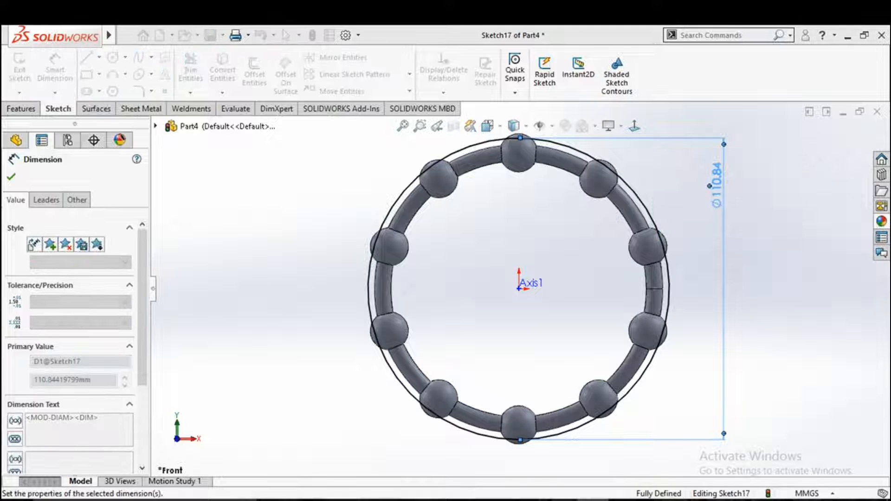
{"action": "key", "text": "ctrl+b"}
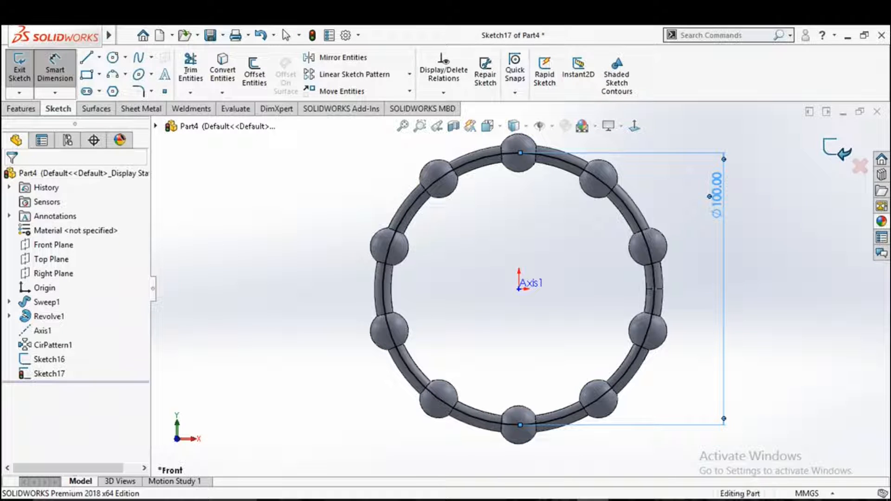
{"action": "left_click", "coordinate": [98, 109]}
{"action": "left_click", "coordinate": [59, 69]}
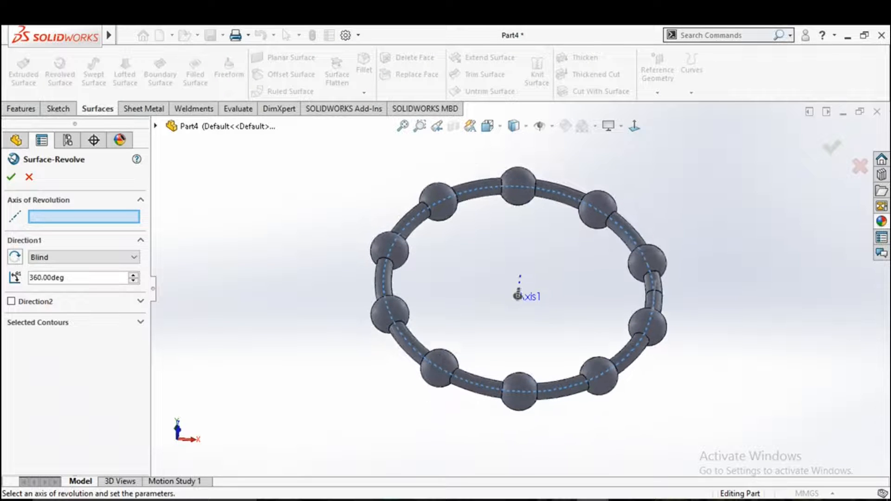
{"action": "key", "text": "Escape"}
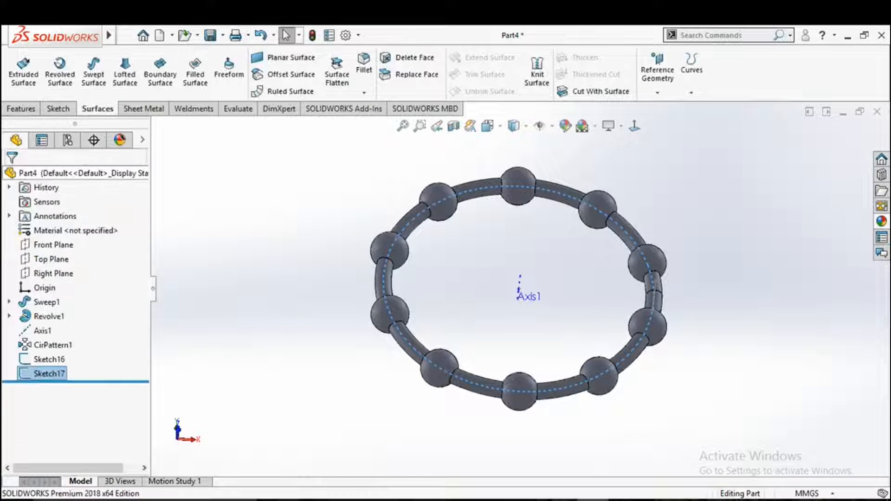
- Set up a swept surface using the 16 mm line sketch as profile and the 100 mm circle sketch as path
{"action": "left_click", "coordinate": [94, 70]}
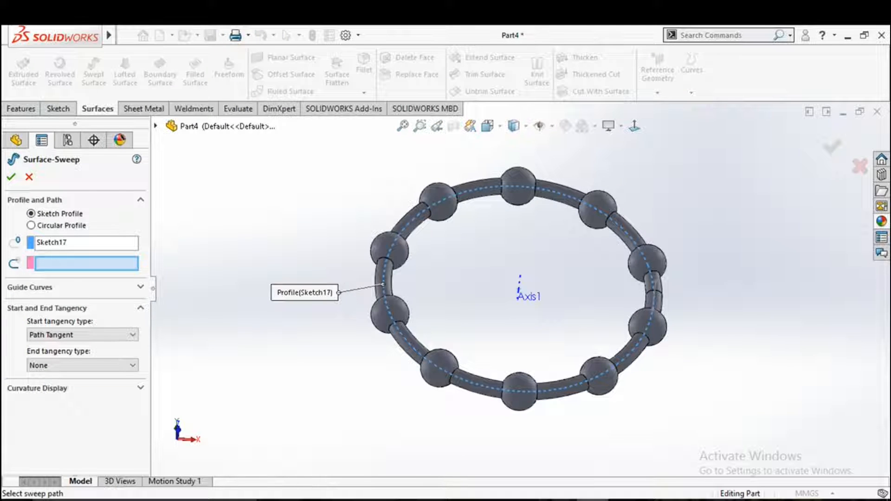
{"action": "right_click", "coordinate": [114, 242]}
{"action": "left_click", "coordinate": [162, 249]}
{"action": "scroll", "coordinate": [664, 301], "scroll_direction": "down", "scroll_amount": 3}
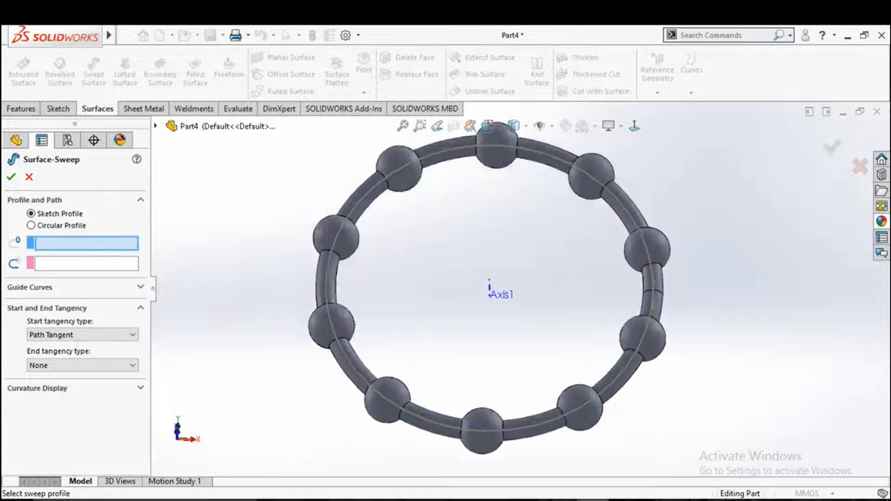
{"action": "scroll", "coordinate": [650, 288], "scroll_direction": "down", "scroll_amount": 3}
{"action": "middle_click_drag", "start_coordinate": [604, 279], "coordinate": [562, 289]}
{"action": "left_click", "coordinate": [613, 298]}
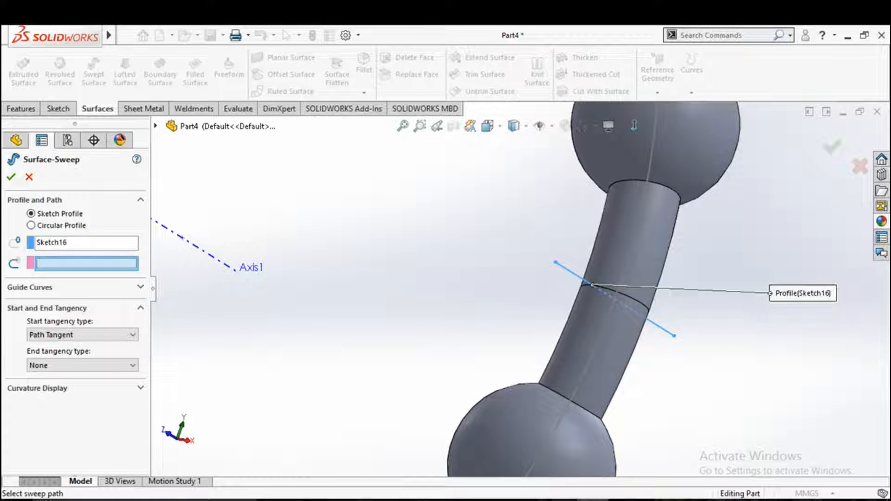
{"action": "left_click", "coordinate": [627, 259]}
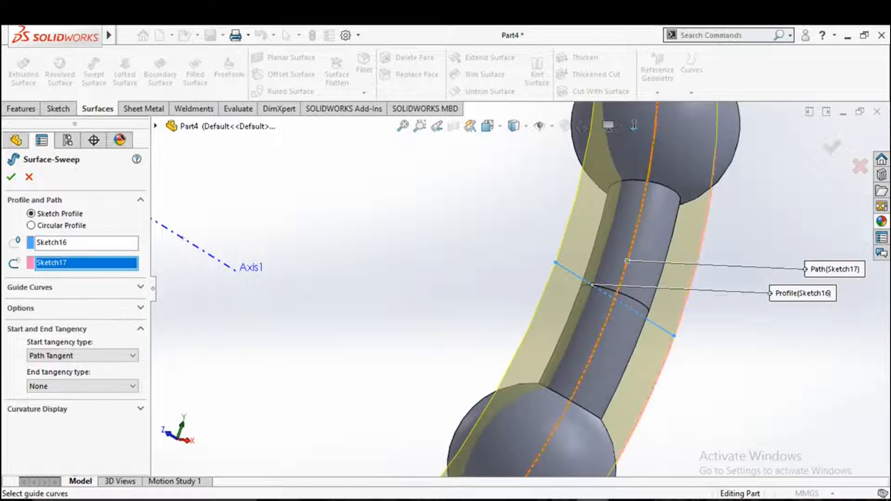
- Set the swept surface's profile twist to a specified twist value controlled in revolutions
{"action": "key", "text": "ctrl+1"}
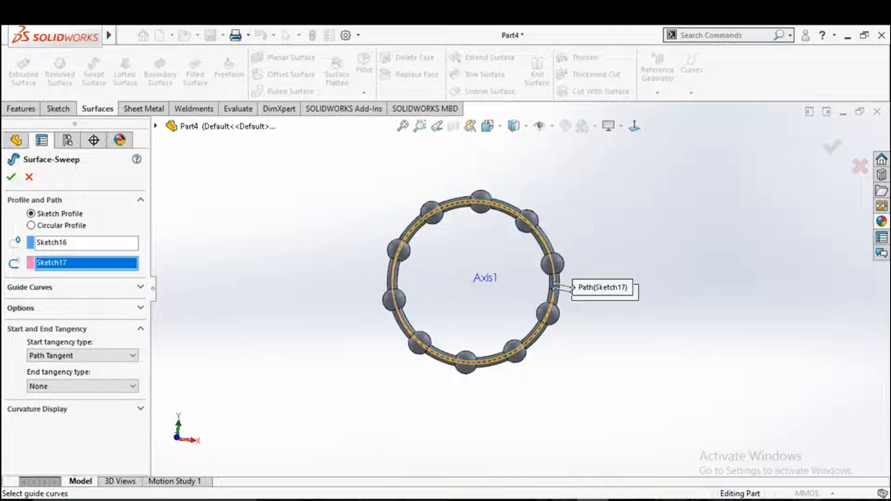
{"action": "left_click", "coordinate": [141, 287]}
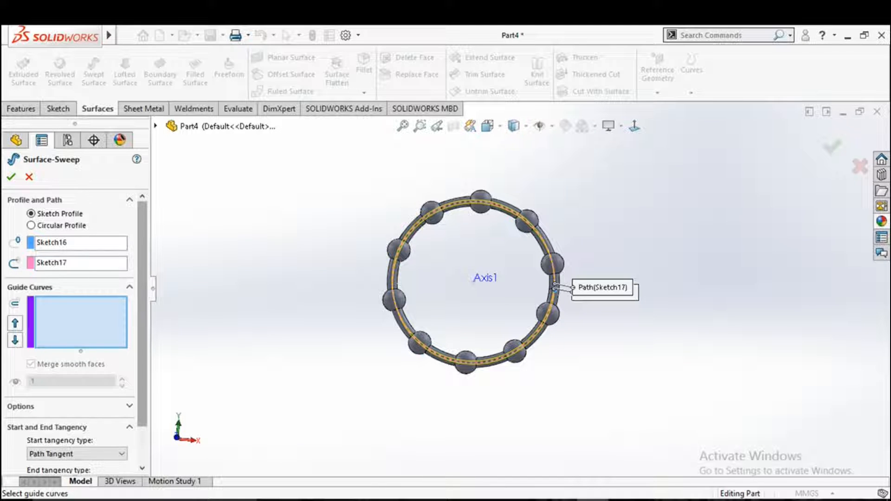
{"action": "left_click", "coordinate": [129, 287]}
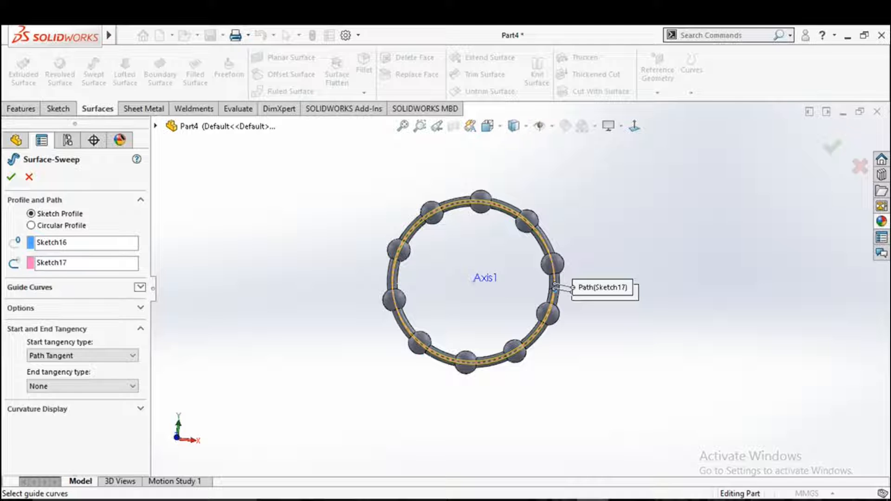
{"action": "left_click", "coordinate": [140, 308]}
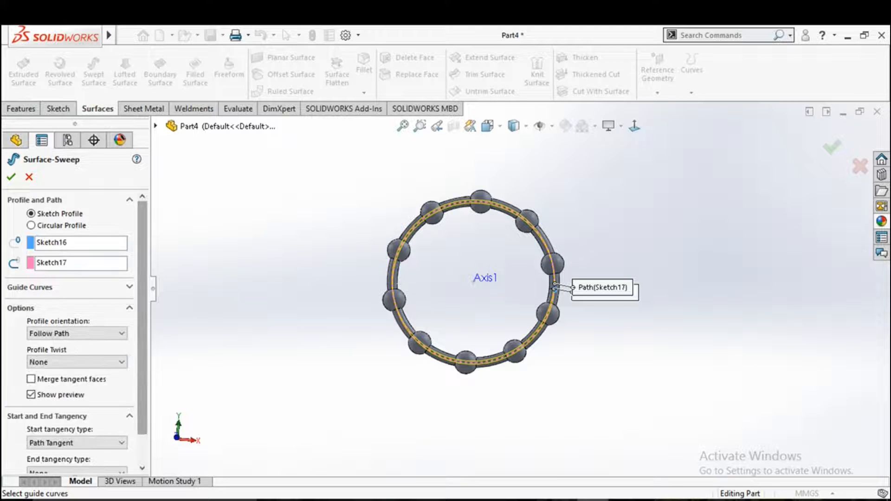
{"action": "scroll", "coordinate": [76, 329], "scroll_direction": "down", "scroll_amount": 1}
{"action": "left_click", "coordinate": [77, 328]}
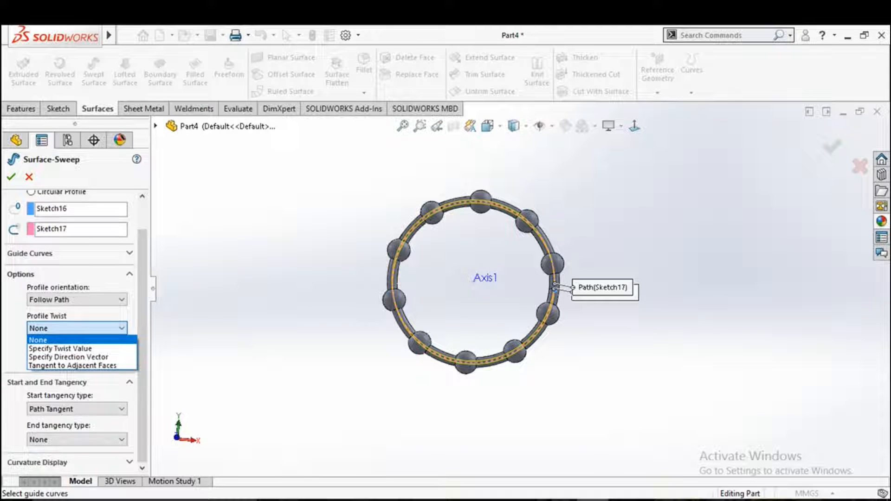
{"action": "left_click", "coordinate": [60, 348]}
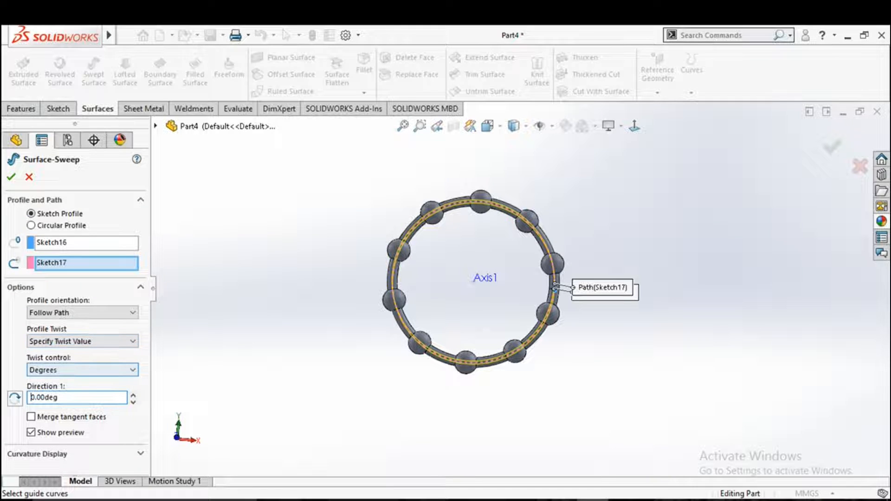
{"action": "left_click", "coordinate": [79, 370]}
{"action": "left_click", "coordinate": [48, 398]}
- Set the twist to 6 revolutions and create the swept surface
{"action": "left_click", "coordinate": [134, 394]}
{"action": "left_click", "coordinate": [133, 394]}
{"action": "left_click", "coordinate": [133, 394]}
{"action": "left_click", "coordinate": [133, 394]}
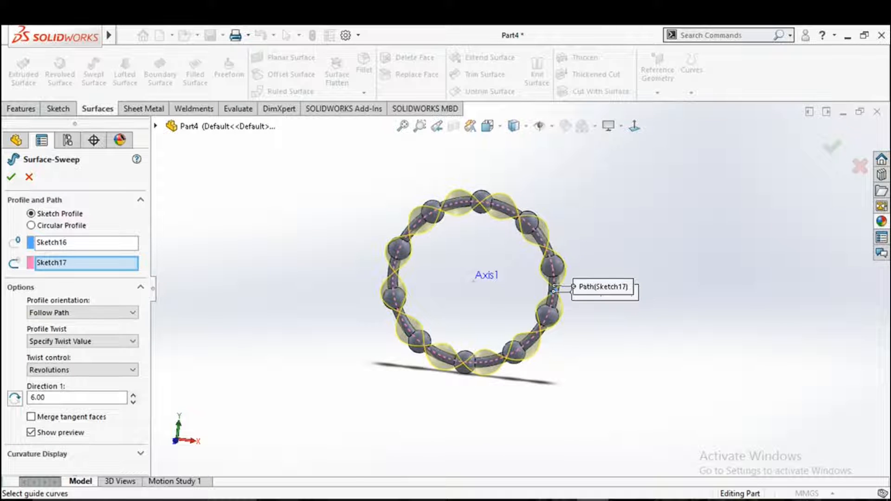
{"action": "left_click", "coordinate": [11, 177]}
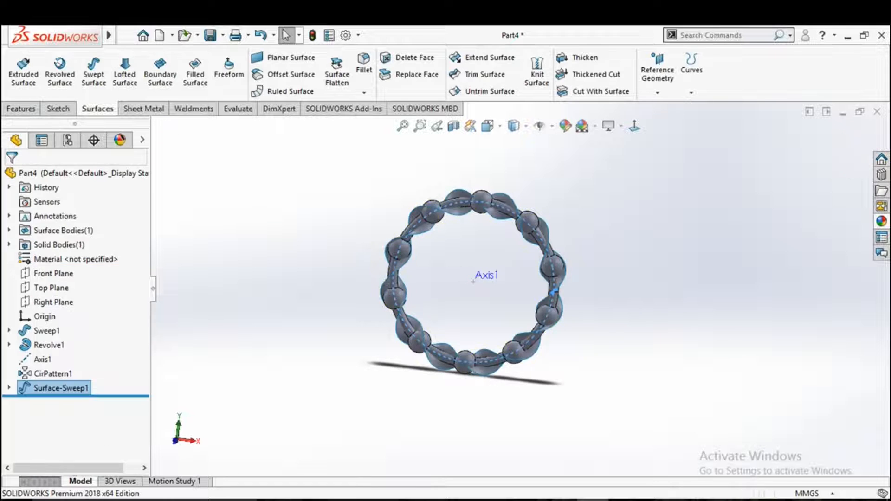
- Convert one outer helical edge of the twisted surface into a curve in a new 3D sketch
{"action": "scroll", "coordinate": [520, 301], "scroll_direction": "up", "scroll_amount": 1}
{"action": "middle_click_drag", "start_coordinate": [520, 301], "coordinate": [529, 290]}
{"action": "scroll", "coordinate": [464, 302], "scroll_direction": "down", "scroll_amount": 1}
{"action": "scroll", "coordinate": [387, 328], "scroll_direction": "down", "scroll_amount": 2}
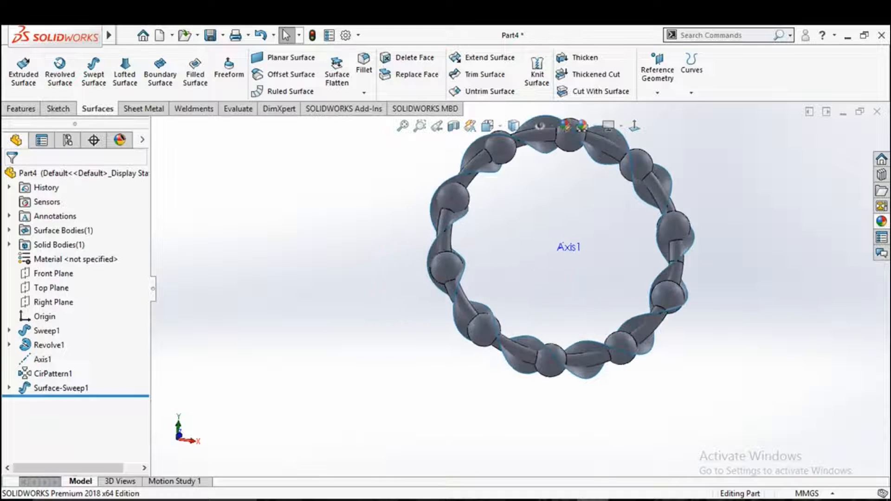
{"action": "middle_click_drag", "start_coordinate": [458, 181], "coordinate": [453, 198]}
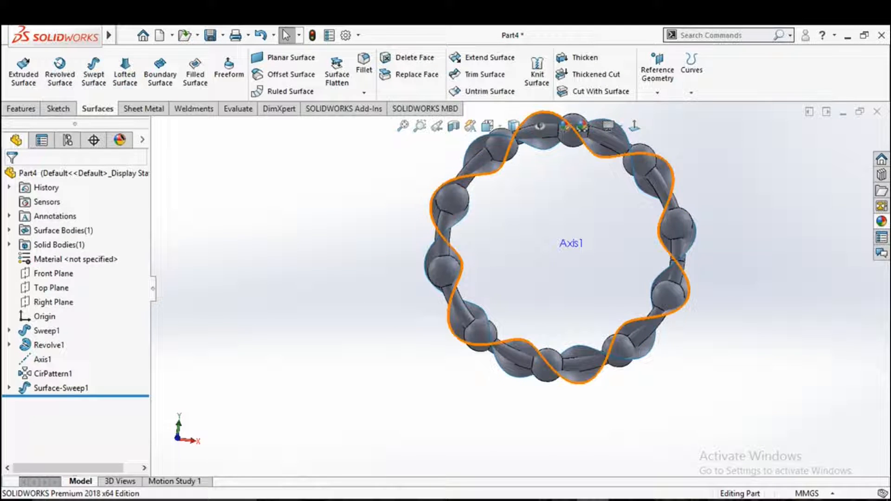
{"action": "left_click", "coordinate": [464, 184]}
{"action": "key", "text": "Escape"}
{"action": "left_click", "coordinate": [448, 181]}
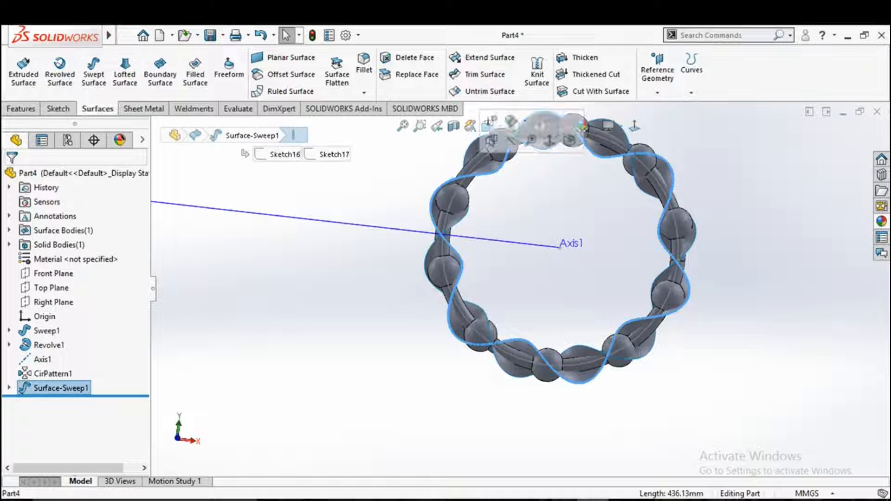
{"action": "mouse_move", "coordinate": [464, 204]}
{"action": "middle_mouse_down"}
{"action": "mouse_move", "coordinate": [566, 209]}
{"action": "mouse_move", "coordinate": [441, 205]}
{"action": "mouse_move", "coordinate": [449, 209]}
{"action": "middle_mouse_up"}
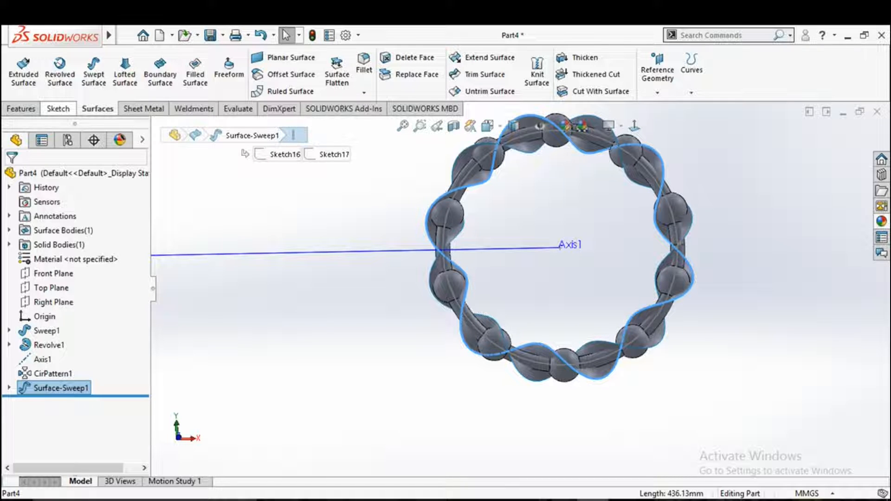
{"action": "left_click", "coordinate": [58, 109]}
{"action": "left_click", "coordinate": [19, 92]}
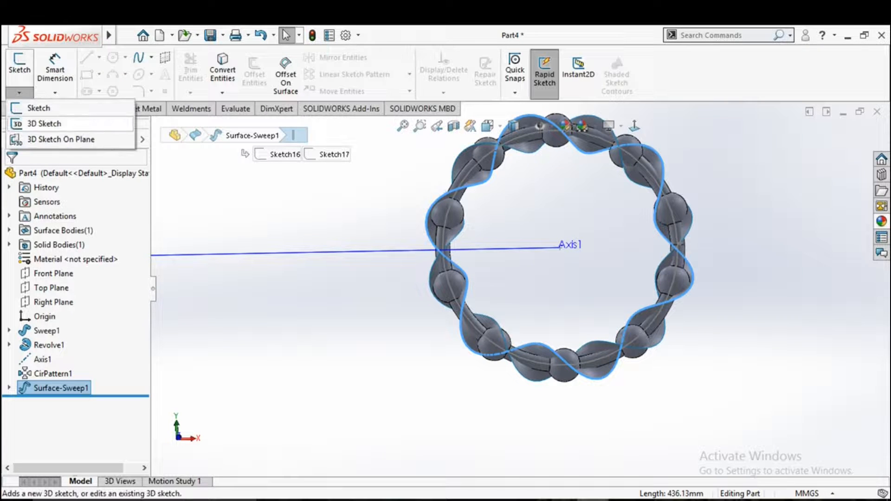
{"action": "left_click", "coordinate": [44, 124]}
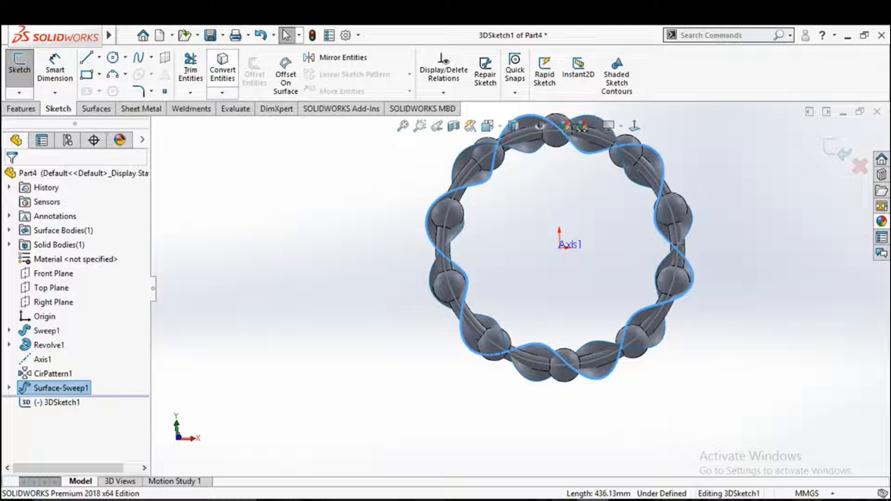
{"action": "left_click", "coordinate": [223, 70]}
- Sweep a 4 mm circular profile along the converted 3D sketch curve to form a solid wire around the ring
{"action": "scroll", "coordinate": [515, 280], "scroll_direction": "up", "scroll_amount": 4}
{"action": "middle_click_drag", "start_coordinate": [515, 280], "coordinate": [492, 265]}
{"action": "scroll", "coordinate": [507, 207], "scroll_direction": "down", "scroll_amount": 10}
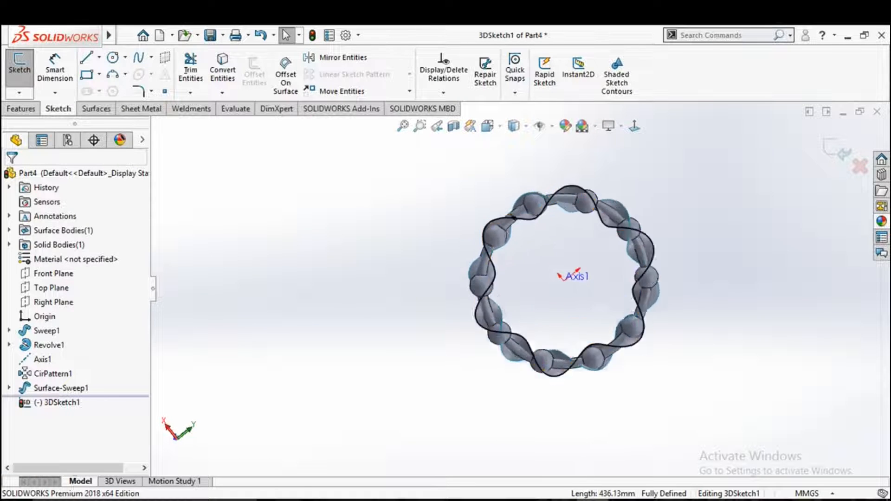
{"action": "middle_click_drag", "start_coordinate": [517, 220], "coordinate": [532, 333]}
{"action": "scroll", "coordinate": [502, 282], "scroll_direction": "up", "scroll_amount": 2}
{"action": "scroll", "coordinate": [517, 288], "scroll_direction": "up", "scroll_amount": 4}
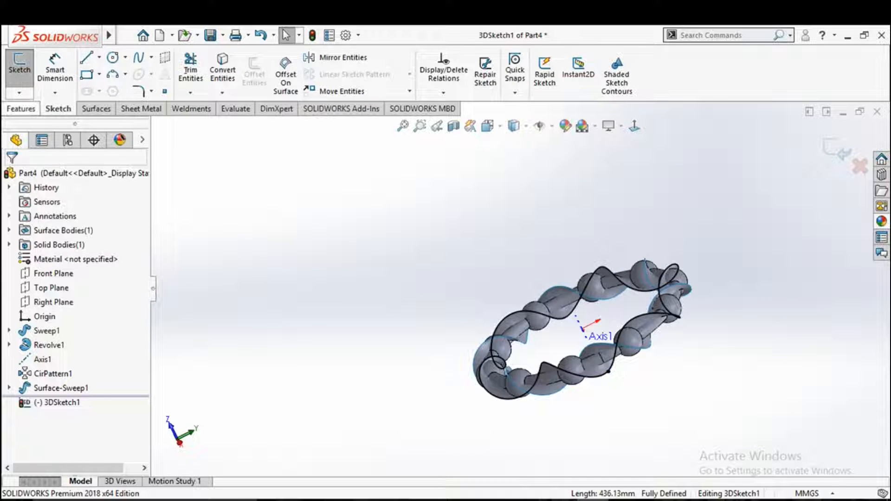
{"action": "left_click", "coordinate": [21, 109]}
{"action": "left_click", "coordinate": [130, 58]}
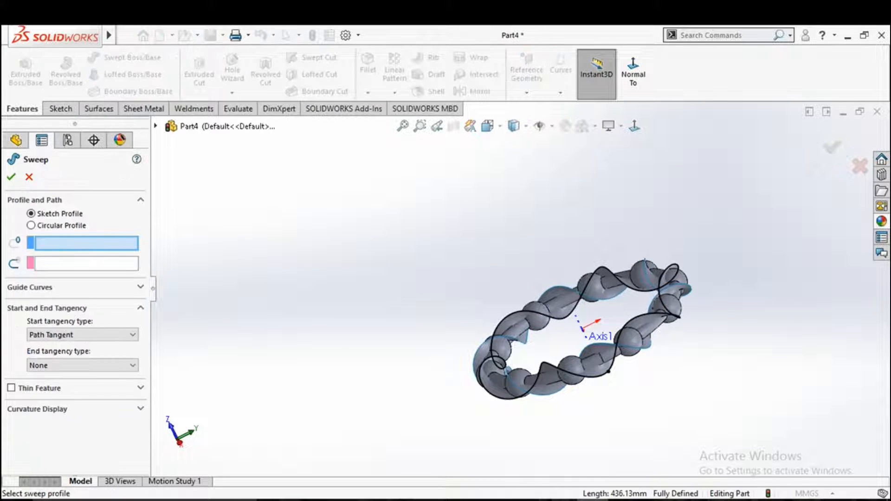
{"action": "left_click", "coordinate": [31, 225]}
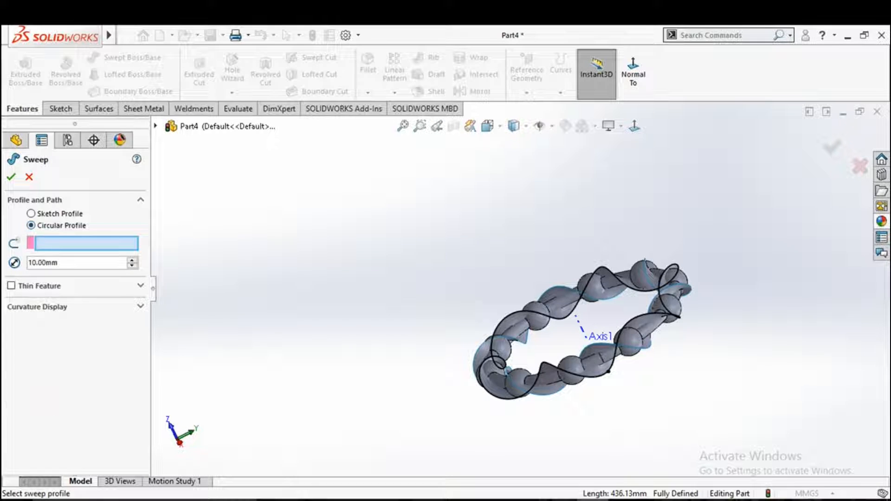
{"action": "type", "text": "4"}
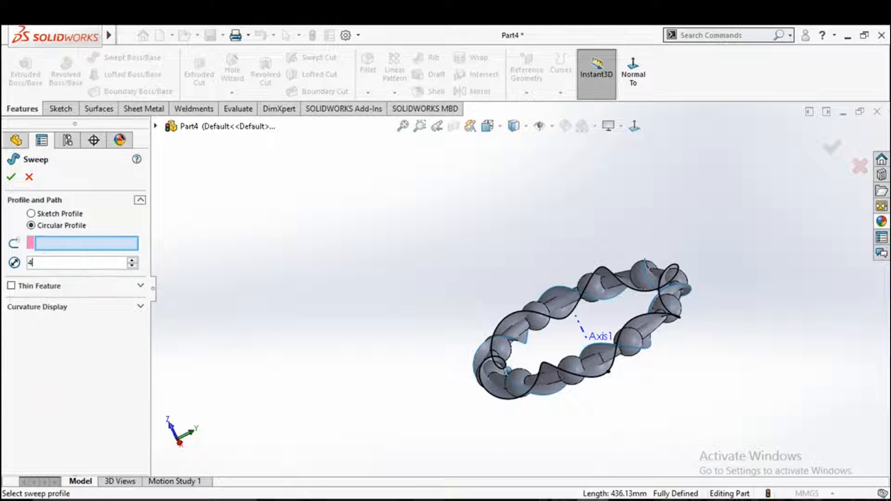
{"action": "left_click", "coordinate": [554, 366]}
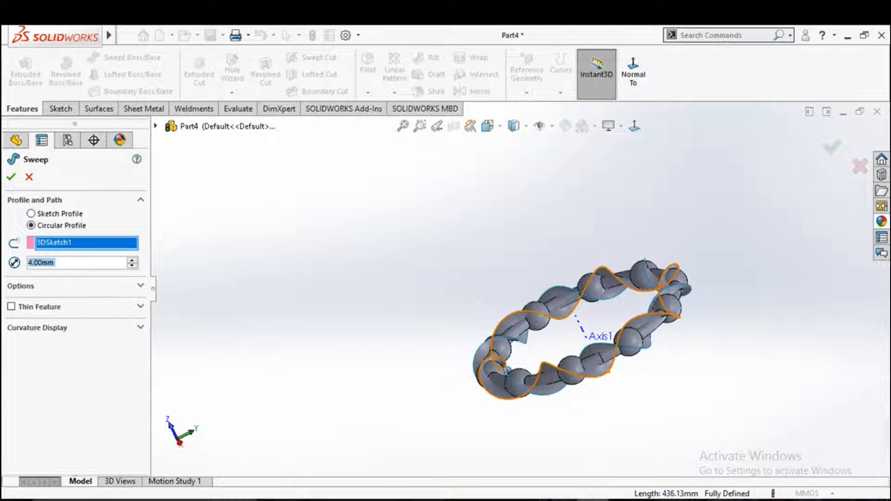
{"action": "middle_click_drag", "start_coordinate": [553, 365], "coordinate": [608, 389]}
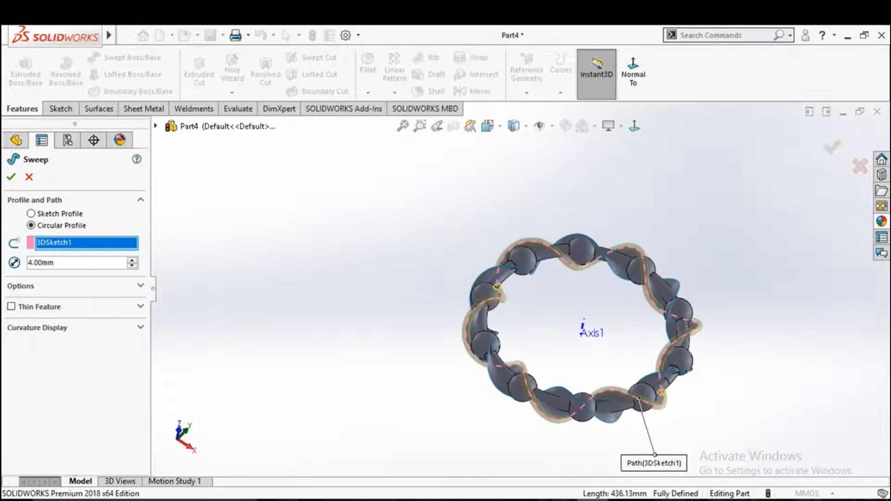
{"action": "key", "text": "Return"}
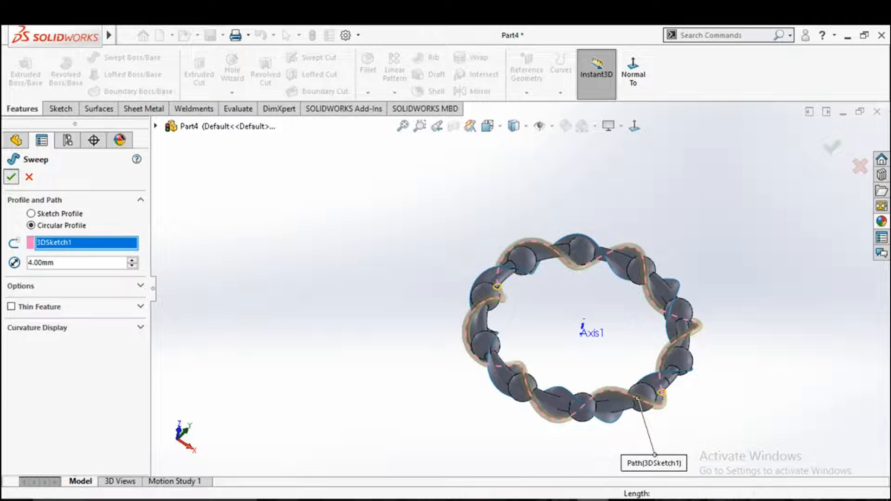
{"action": "key", "text": "Escape"}
- Hide the twisted swept surface and the ring's central axis
{"action": "middle_click_drag", "start_coordinate": [552, 315], "coordinate": [641, 353]}
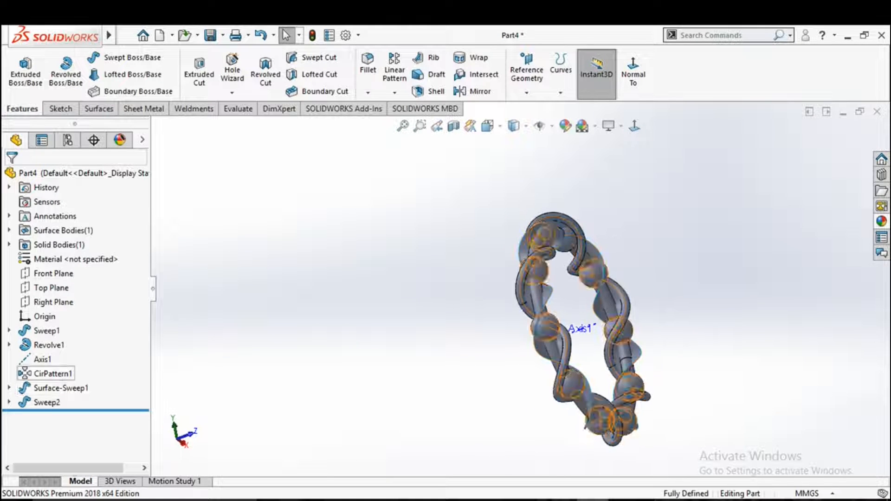
{"action": "left_click", "coordinate": [61, 388]}
{"action": "left_click", "coordinate": [66, 368]}
{"action": "key", "text": "Escape"}
{"action": "middle_click_drag", "start_coordinate": [548, 325], "coordinate": [650, 311]}
{"action": "scroll", "coordinate": [561, 316], "scroll_direction": "down", "scroll_amount": 3}
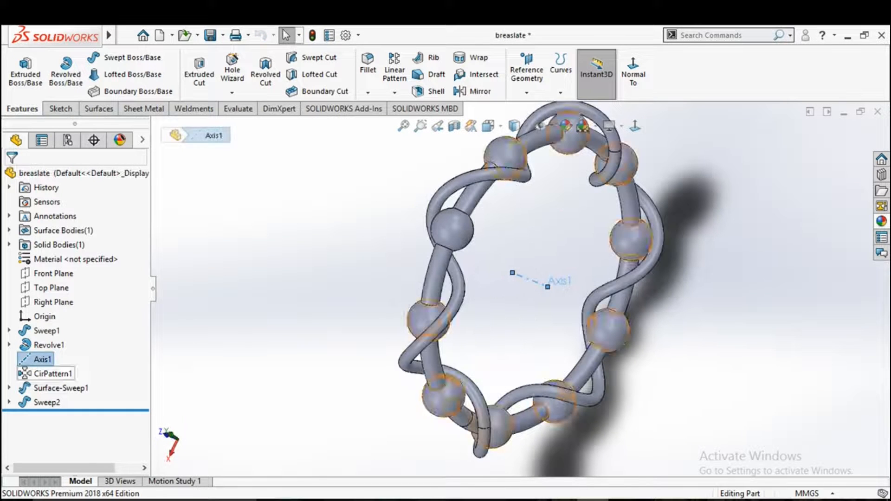
{"action": "left_click", "coordinate": [42, 359]}
{"action": "left_click", "coordinate": [49, 336]}
- Start a circular pattern of the 4 mm wire sweep about the ring's central axis, Axis1
{"action": "scroll", "coordinate": [520, 288], "scroll_direction": "up", "scroll_amount": 5}
{"action": "mouse_move", "coordinate": [524, 297]}
{"action": "middle_mouse_down"}
{"action": "mouse_move", "coordinate": [598, 302]}
{"action": "mouse_move", "coordinate": [511, 307]}
{"action": "mouse_move", "coordinate": [541, 298]}
{"action": "mouse_move", "coordinate": [520, 302]}
{"action": "middle_mouse_up"}
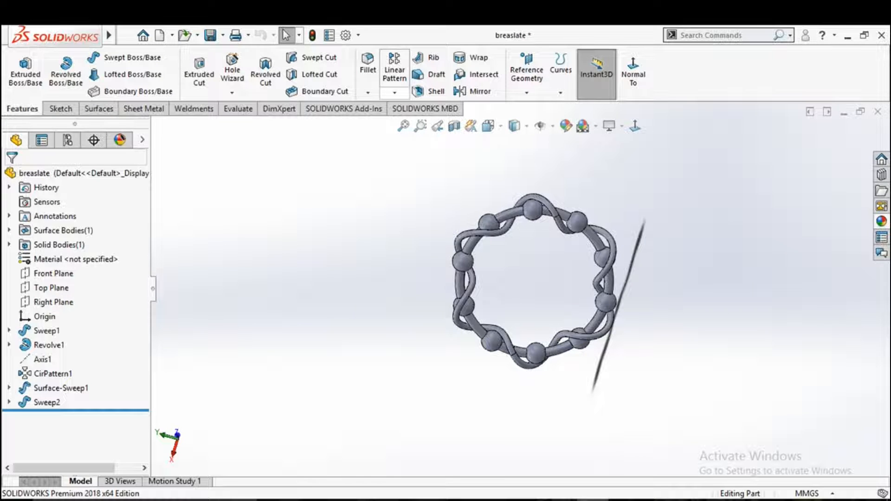
{"action": "left_click", "coordinate": [395, 93]}
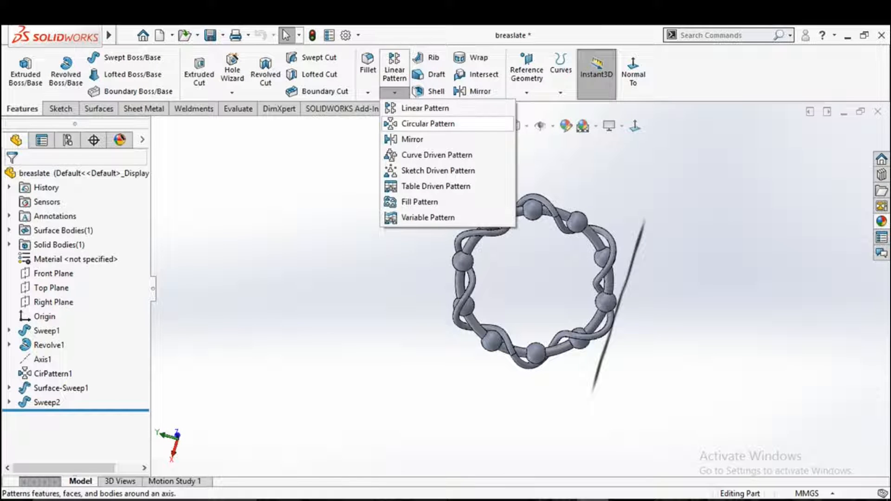
{"action": "left_click", "coordinate": [418, 124]}
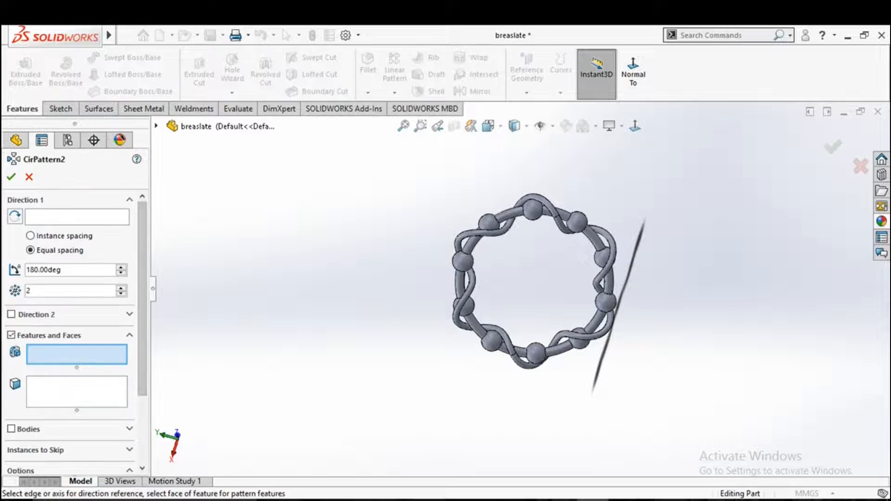
{"action": "left_click", "coordinate": [156, 126]}
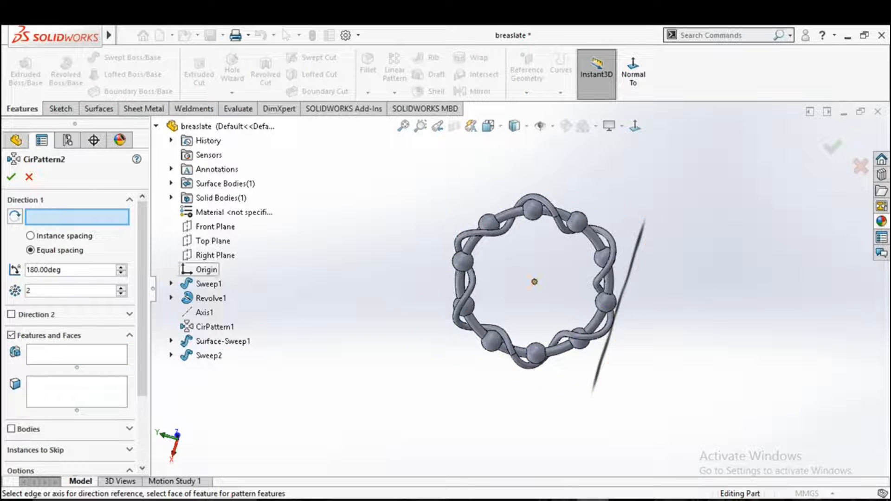
{"action": "left_click", "coordinate": [204, 312]}
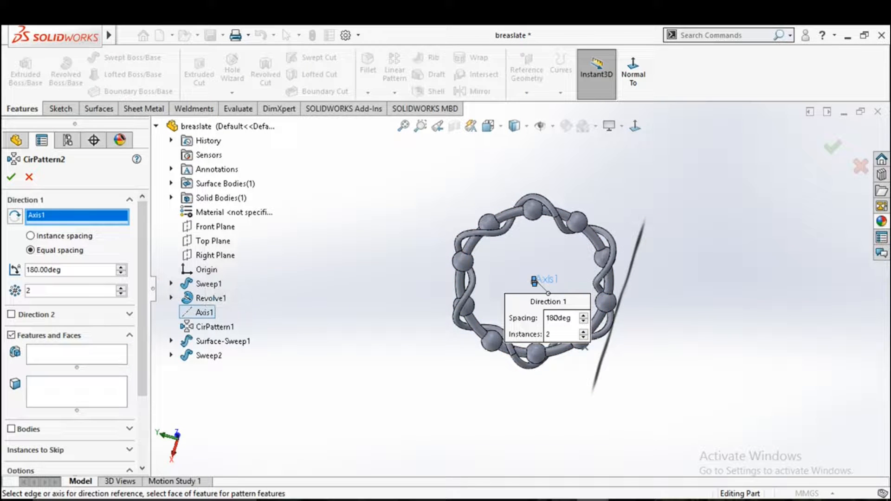
{"action": "left_click", "coordinate": [209, 356]}
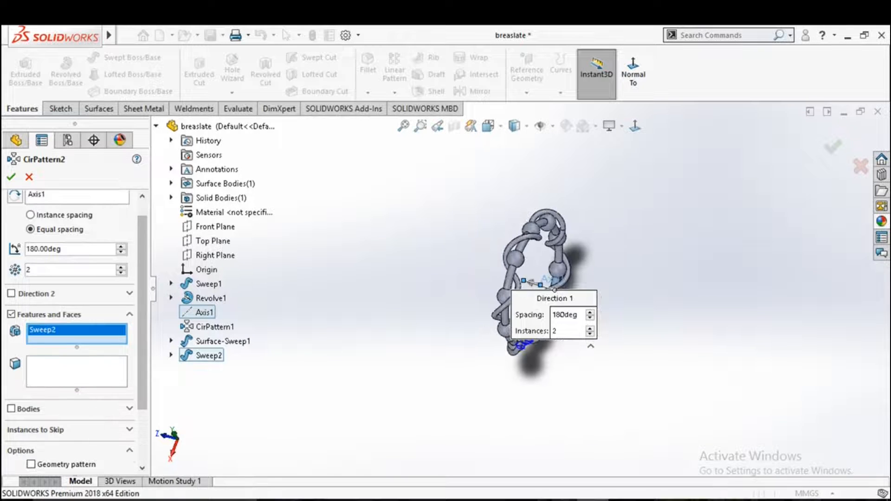
- Set the wire pattern's angle to 20° with 2 instances and create the second wire around the ring
{"action": "scroll", "coordinate": [74, 325], "scroll_direction": "up", "scroll_amount": 1}
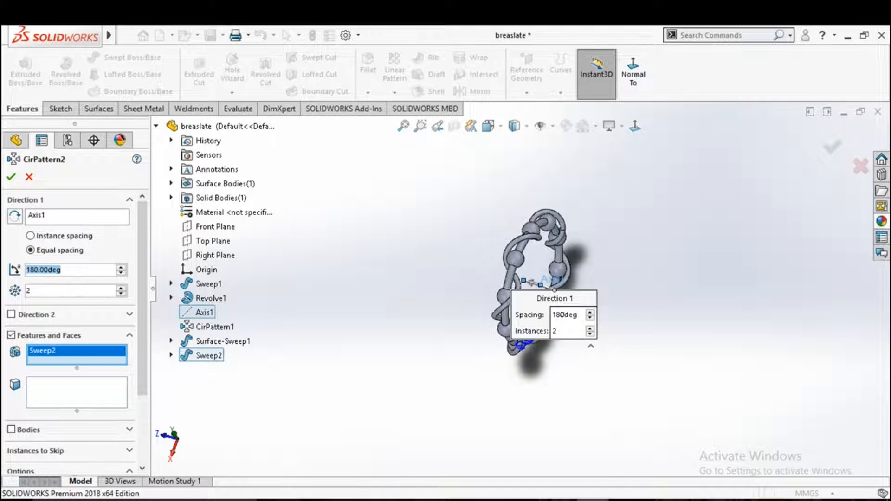
{"action": "type", "text": "20"}
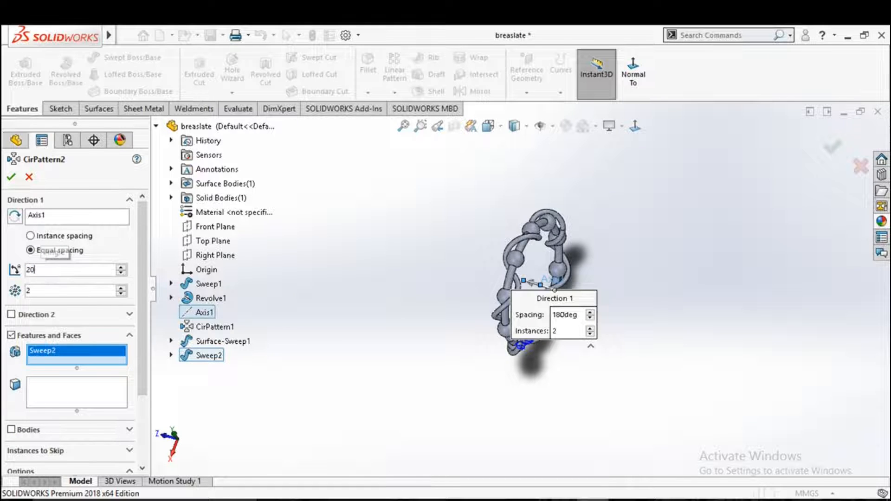
{"action": "key", "text": "Return"}
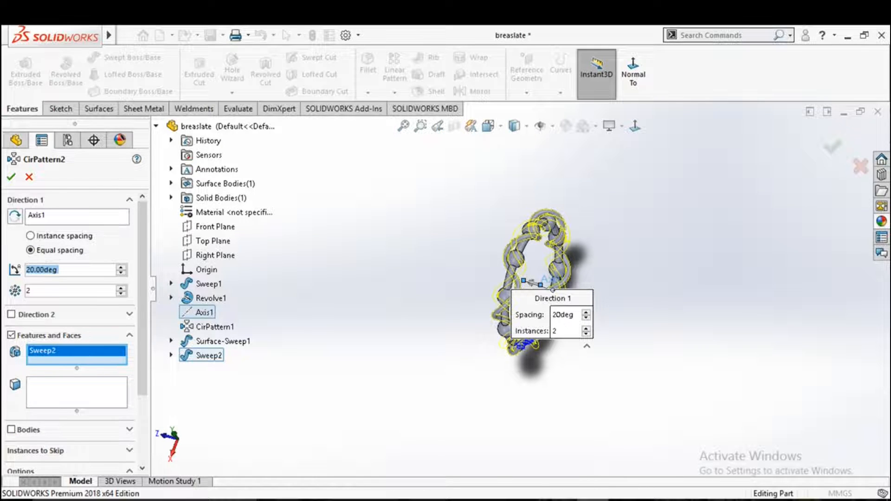
{"action": "middle_click_drag", "start_coordinate": [539, 278], "coordinate": [508, 293]}
{"action": "middle_click_drag", "start_coordinate": [371, 220], "coordinate": [441, 224]}
{"action": "scroll", "coordinate": [440, 224], "scroll_direction": "down", "scroll_amount": 4}
{"action": "scroll", "coordinate": [568, 278], "scroll_direction": "down", "scroll_amount": 1}
{"action": "middle_click_drag", "start_coordinate": [567, 278], "coordinate": [518, 270]}
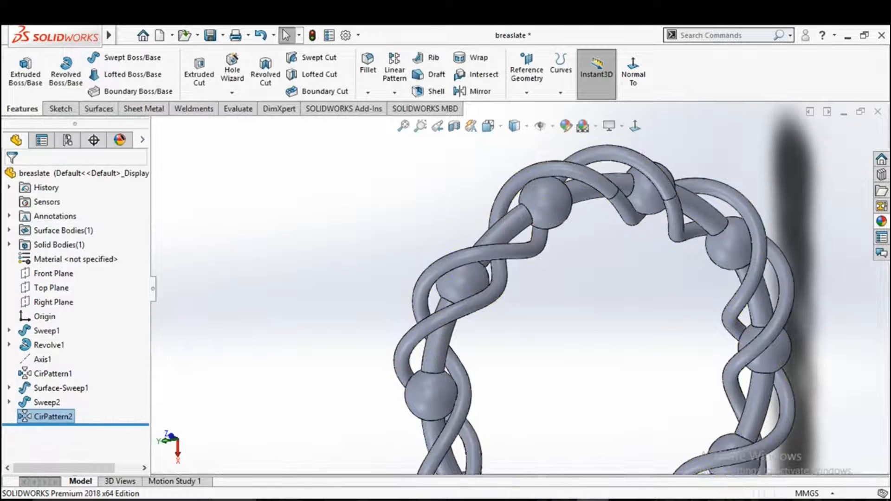
{"action": "scroll", "coordinate": [564, 250], "scroll_direction": "up", "scroll_amount": 3}
{"action": "middle_click_drag", "start_coordinate": [564, 251], "coordinate": [481, 269]}
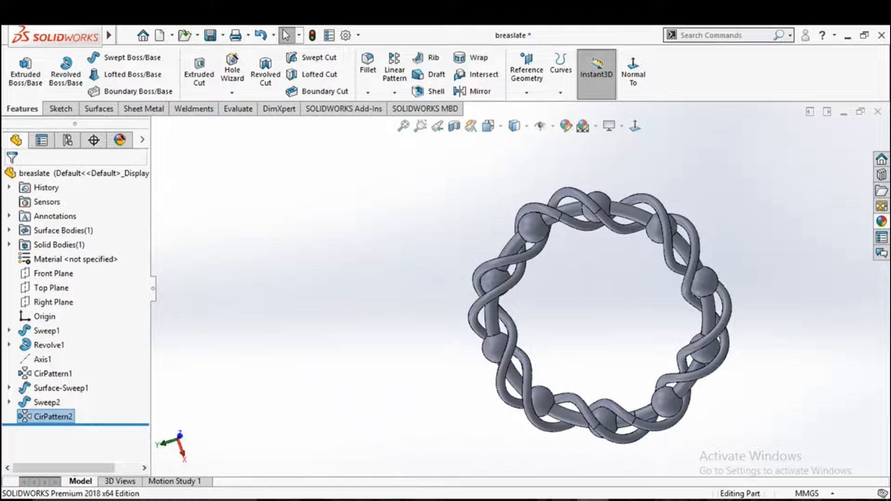
- Edit the wire's circular pattern, trying a 45° angle before setting it to 30°, and accept the change
{"action": "left_click", "coordinate": [51, 416]}
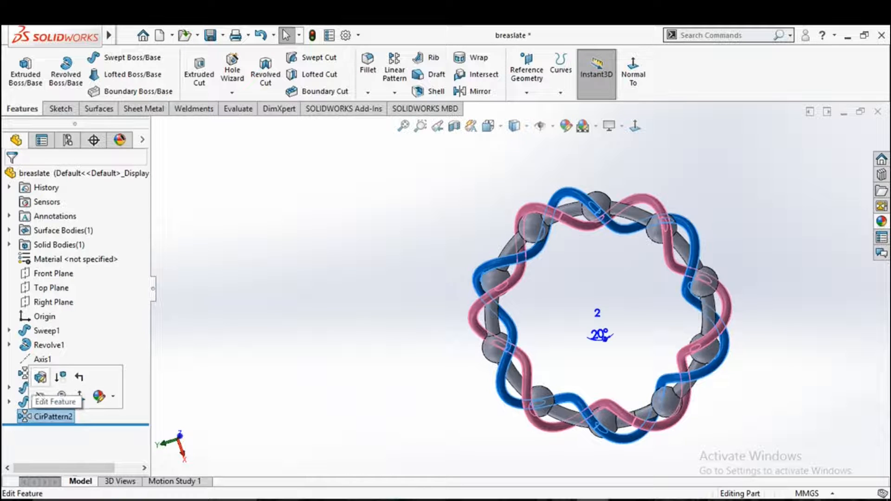
{"action": "left_click", "coordinate": [40, 377]}
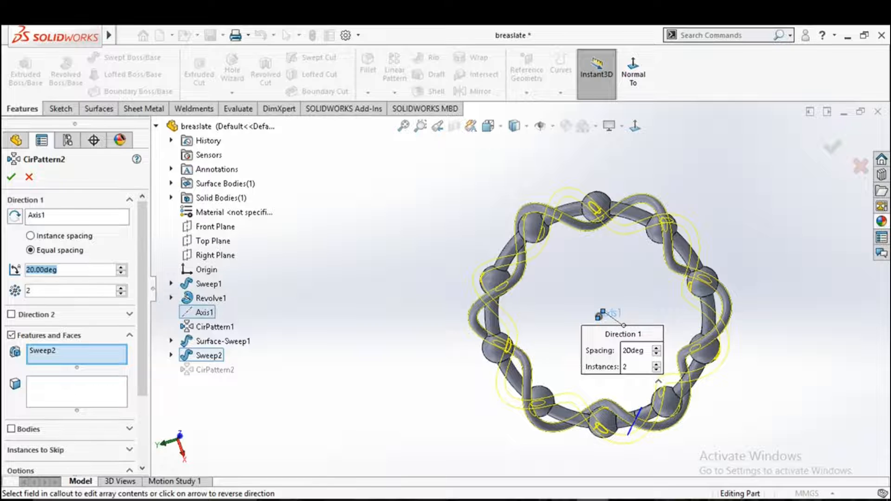
{"action": "key", "text": "BackSpace"}
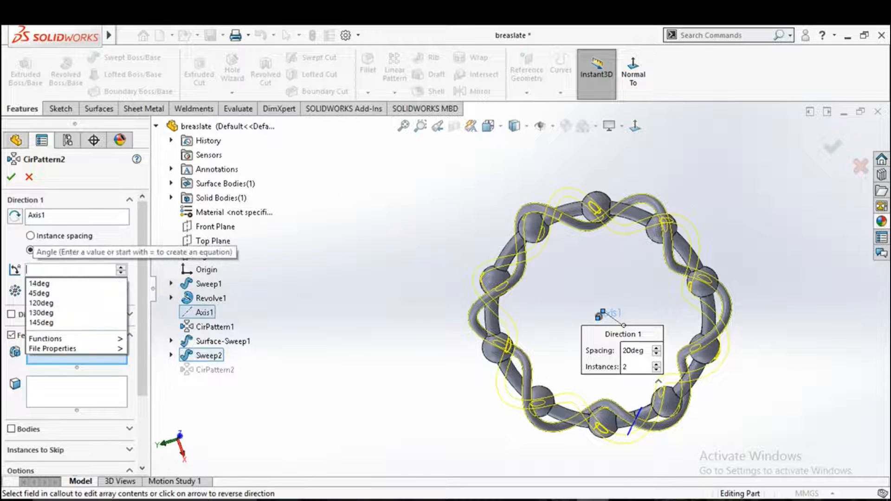
{"action": "type", "text": "45"}
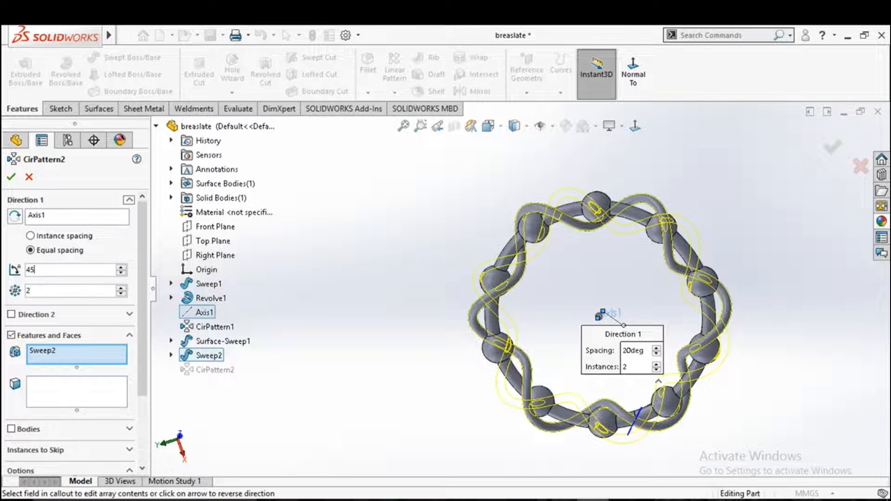
{"action": "key", "text": "Return"}
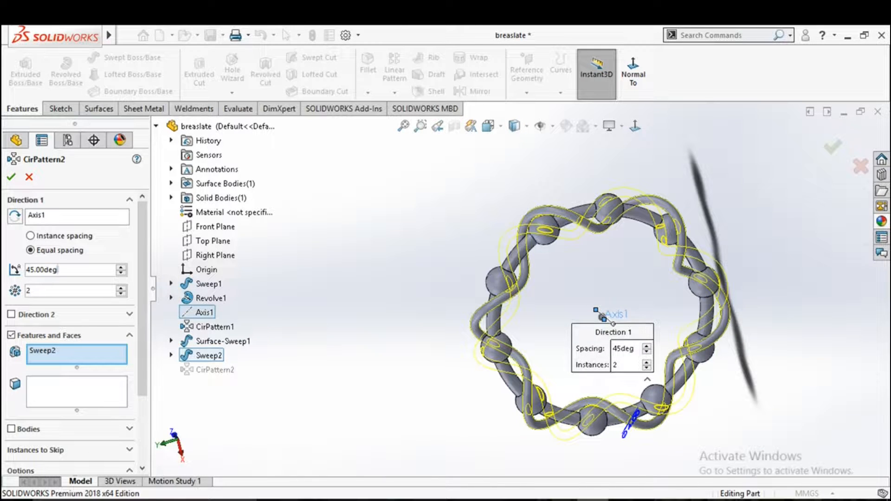
{"action": "type", "text": "30"}
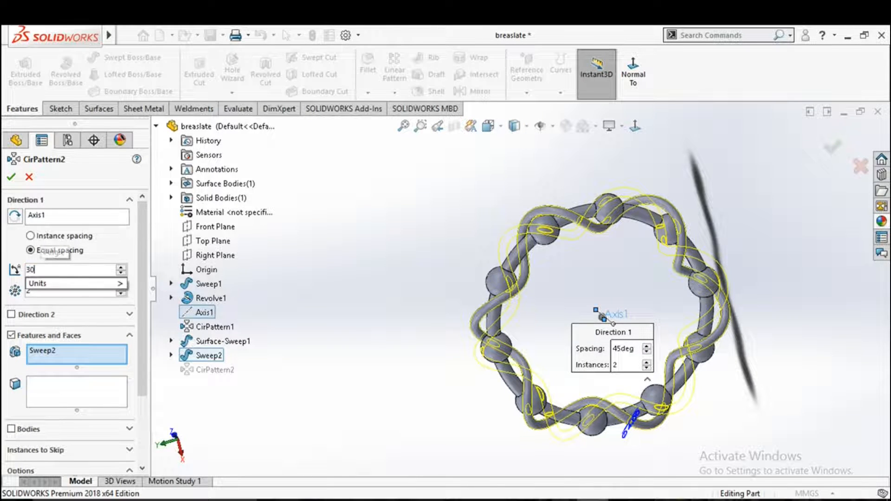
{"action": "key", "text": "Return"}
{"action": "middle_click_drag", "start_coordinate": [613, 302], "coordinate": [574, 301]}
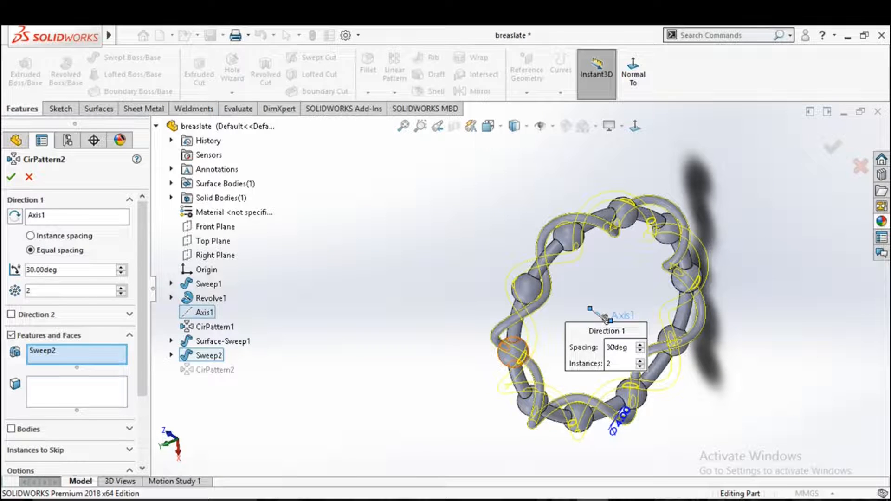
{"action": "left_click", "coordinate": [11, 177]}
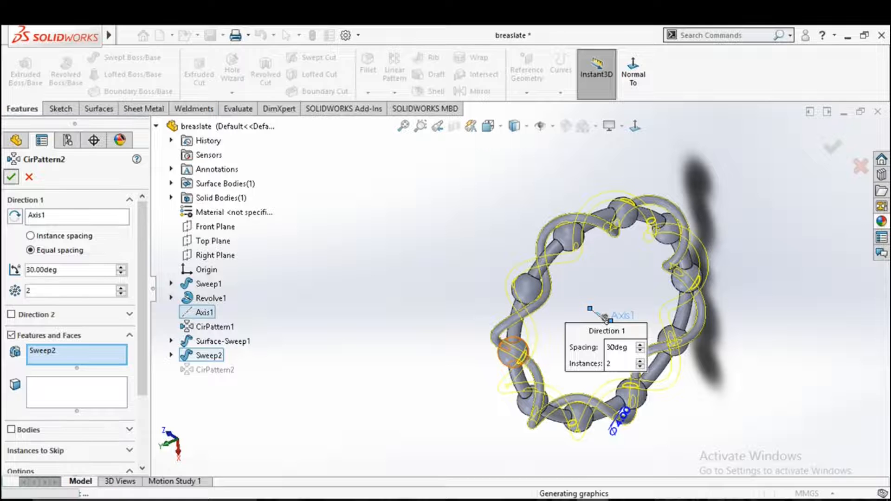
- Examine the two intertwined wires around the beaded ring from several angles
{"action": "middle_click_drag", "start_coordinate": [606, 317], "coordinate": [659, 332]}
{"action": "middle_click_drag", "start_coordinate": [469, 339], "coordinate": [530, 344]}
{"action": "middle_click_drag", "start_coordinate": [687, 307], "coordinate": [603, 301]}
{"action": "scroll", "coordinate": [602, 318], "scroll_direction": "up", "scroll_amount": 2}
{"action": "scroll", "coordinate": [601, 318], "scroll_direction": "down", "scroll_amount": 1}
{"action": "scroll", "coordinate": [534, 288], "scroll_direction": "up", "scroll_amount": 2}
{"action": "scroll", "coordinate": [534, 287], "scroll_direction": "down", "scroll_amount": 1}
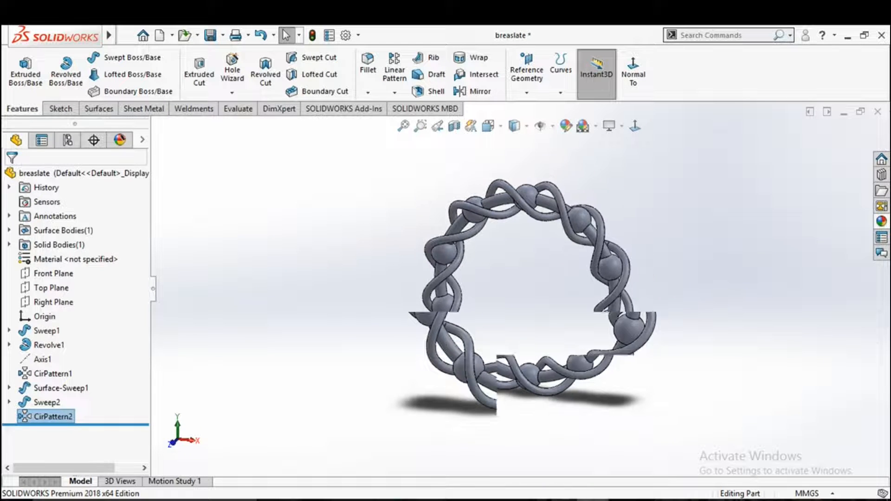
{"action": "scroll", "coordinate": [508, 311], "scroll_direction": "down", "scroll_amount": 1}
- Apply the matte gold appearance from the metal library to the ring's sweep feature only
{"action": "left_click", "coordinate": [881, 221]}
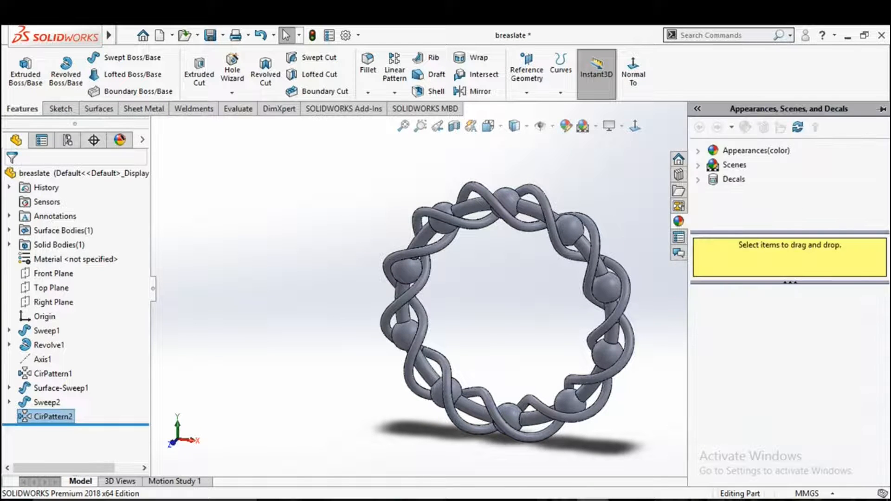
{"action": "left_click", "coordinate": [755, 151]}
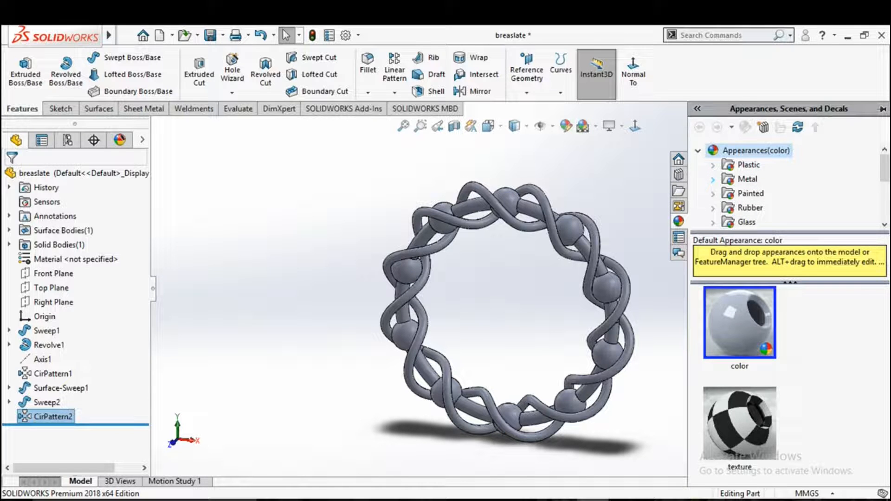
{"action": "left_click", "coordinate": [713, 179]}
{"action": "scroll", "coordinate": [780, 195], "scroll_direction": "down", "scroll_amount": 1}
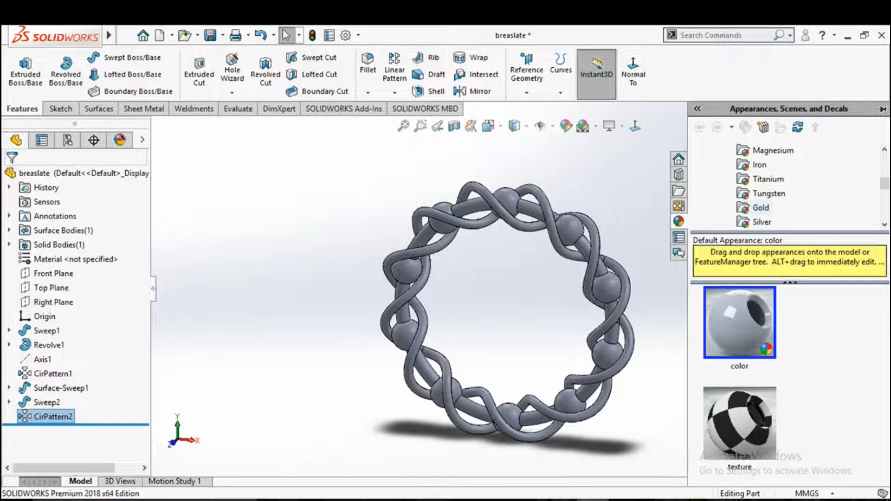
{"action": "left_click", "coordinate": [761, 208]}
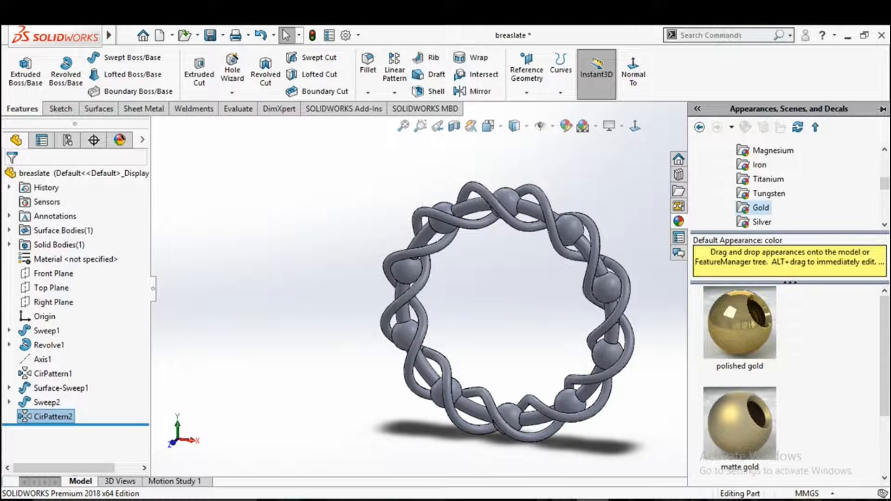
{"action": "left_click_drag", "start_coordinate": [740, 422], "coordinate": [598, 264]}
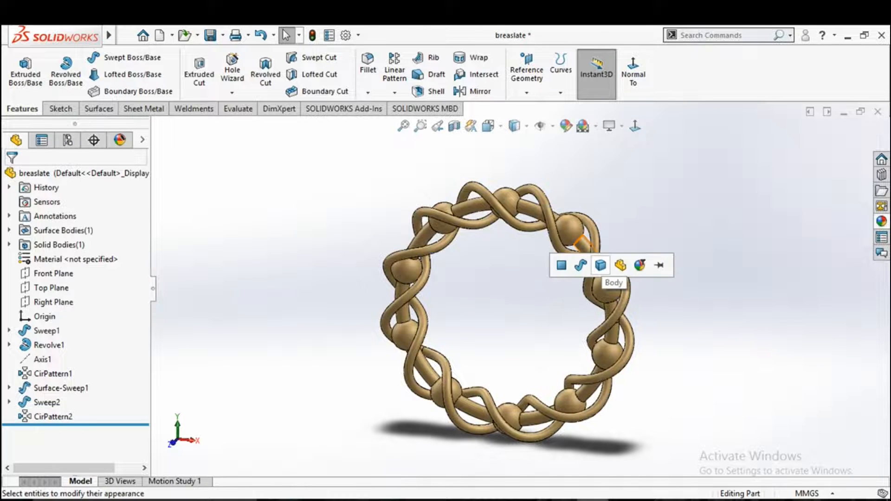
{"action": "left_click", "coordinate": [580, 265]}
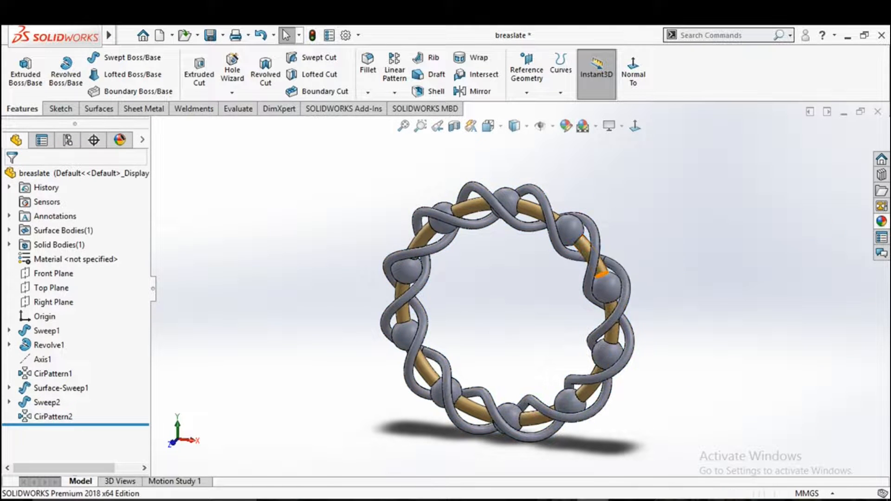
- Apply the reflective blue glass appearance from the gloss glass library to the face of one ball
{"action": "left_click", "coordinate": [882, 222]}
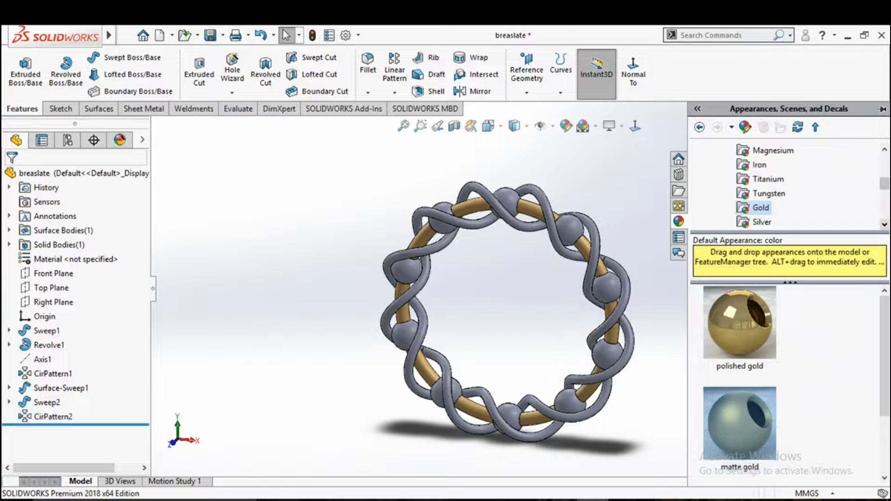
{"action": "scroll", "coordinate": [766, 185], "scroll_direction": "down", "scroll_amount": 3}
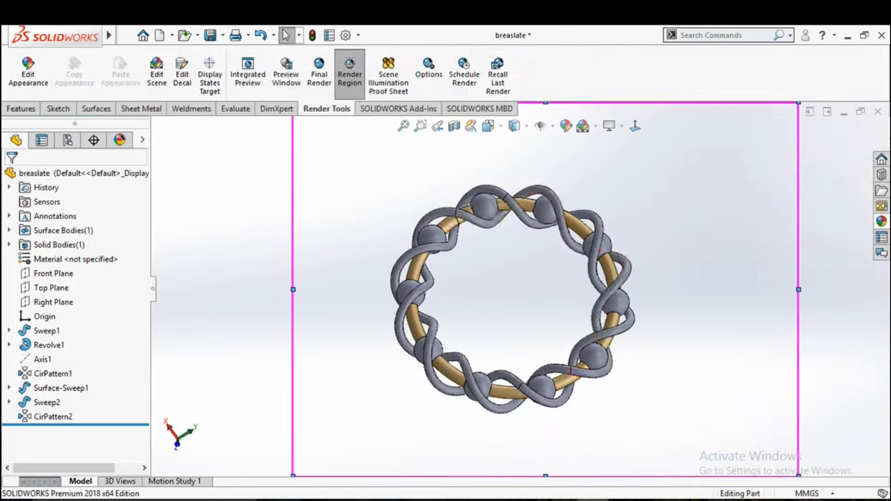
{"action": "left_click", "coordinate": [881, 221]}
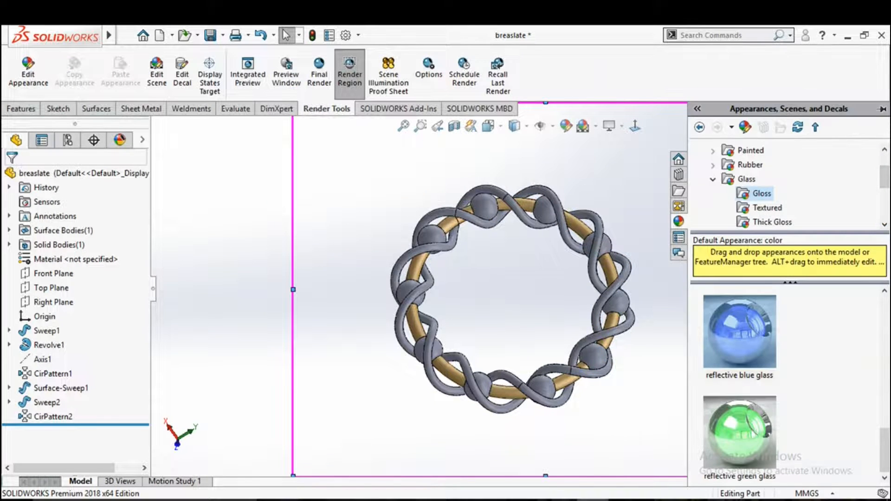
{"action": "left_click", "coordinate": [767, 207]}
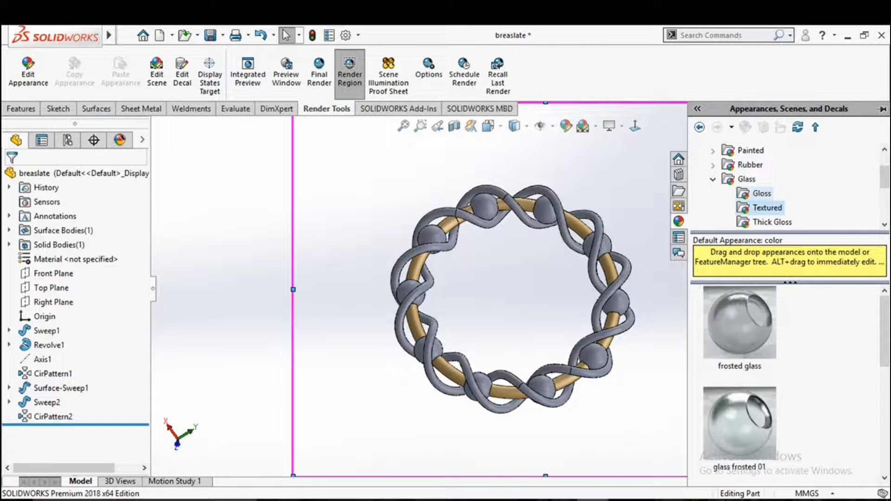
{"action": "left_click", "coordinate": [762, 193]}
{"action": "scroll", "coordinate": [740, 381], "scroll_direction": "down", "scroll_amount": 5}
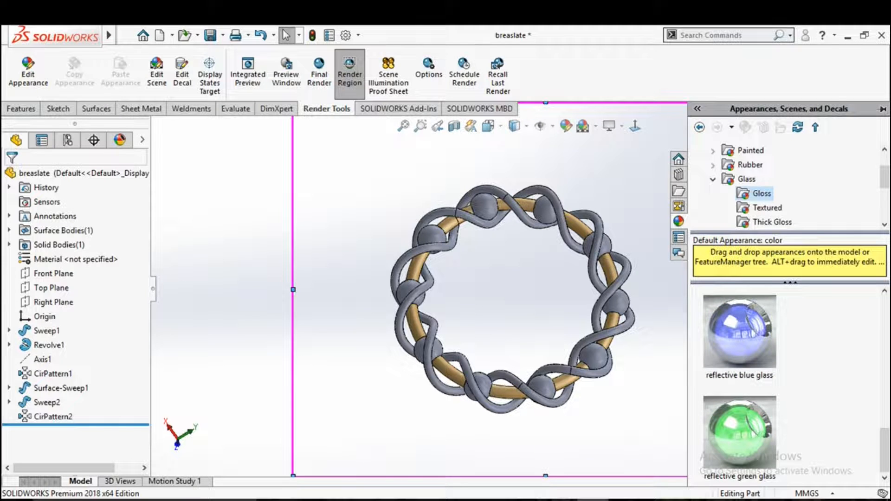
{"action": "left_click_drag", "start_coordinate": [740, 331], "coordinate": [533, 217]}
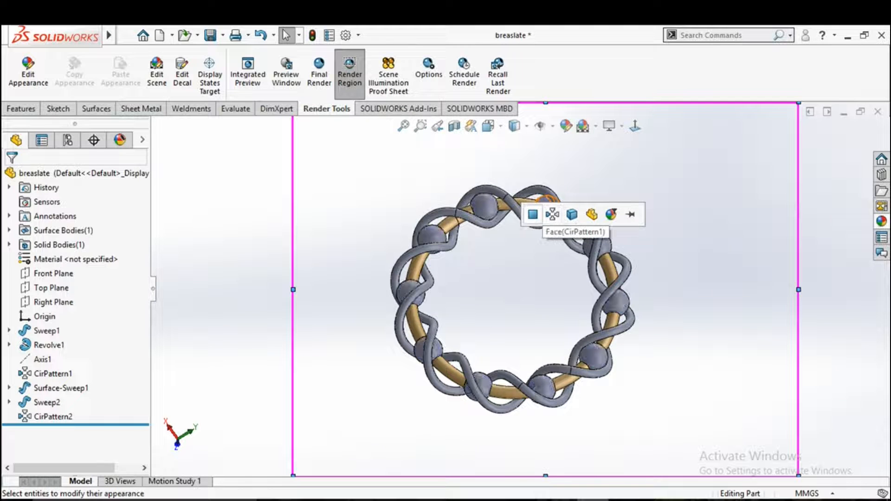
{"action": "left_click", "coordinate": [533, 214]}
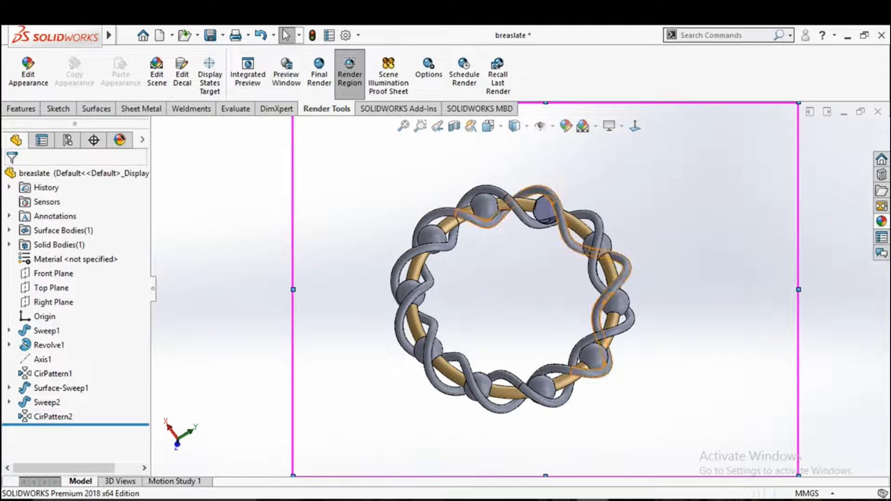
- Apply reflective green glass to the next ball clockwise from the blue glass ball
{"action": "left_click", "coordinate": [882, 221]}
{"action": "left_click_drag", "start_coordinate": [740, 429], "coordinate": [590, 246]}
{"action": "left_click", "coordinate": [606, 240]}
{"action": "scroll", "coordinate": [575, 246], "scroll_direction": "down", "scroll_amount": 2}
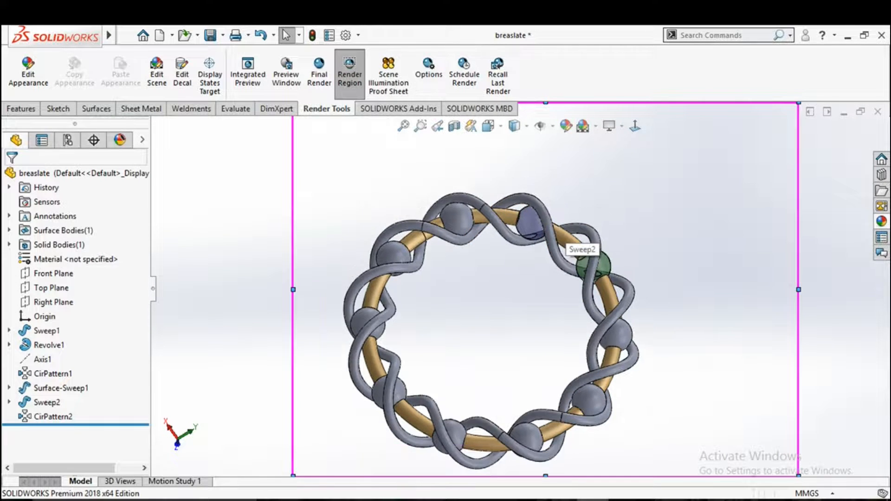
- Continue clockwise from the green ball, applying reflective blue and reflective green glass alternately to the next four balls
{"action": "left_click", "coordinate": [882, 221]}
{"action": "left_click_drag", "start_coordinate": [740, 332], "coordinate": [617, 334]}
{"action": "left_click", "coordinate": [881, 222]}
{"action": "left_click_drag", "start_coordinate": [736, 428], "coordinate": [587, 400]}
{"action": "left_click", "coordinate": [882, 221]}
{"action": "left_click_drag", "start_coordinate": [740, 331], "coordinate": [525, 437]}
{"action": "left_click", "coordinate": [882, 222]}
{"action": "left_click_drag", "start_coordinate": [740, 428], "coordinate": [453, 434]}
- Finish the remaining four uncoloured balls clockwise with alternating reflective blue and reflective green glass
{"action": "left_click", "coordinate": [882, 207]}
{"action": "left_click_drag", "start_coordinate": [740, 331], "coordinate": [387, 393]}
{"action": "left_click", "coordinate": [882, 222]}
{"action": "left_click_drag", "start_coordinate": [740, 423], "coordinate": [367, 327]}
{"action": "left_click", "coordinate": [364, 316]}
{"action": "left_click", "coordinate": [881, 222]}
{"action": "left_click_drag", "start_coordinate": [746, 338], "coordinate": [397, 260]}
{"action": "left_click", "coordinate": [392, 255]}
{"action": "left_click", "coordinate": [881, 221]}
{"action": "left_click_drag", "start_coordinate": [740, 424], "coordinate": [458, 216]}
{"action": "left_click", "coordinate": [452, 212]}
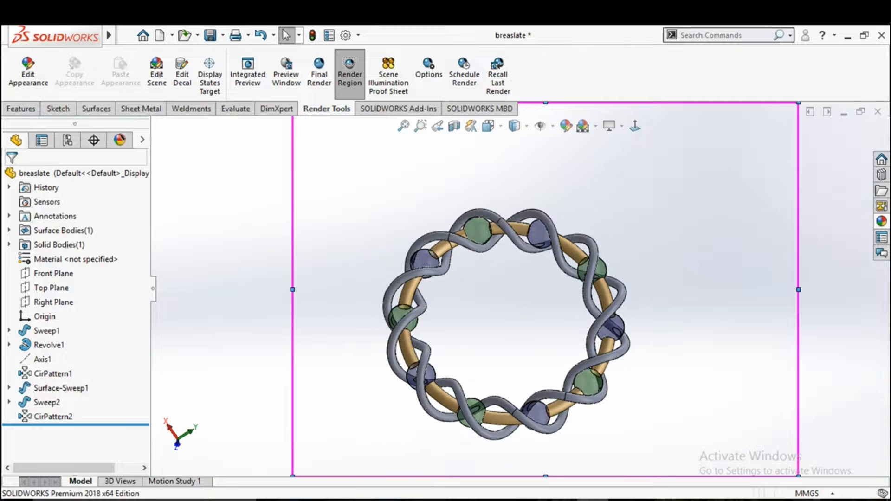
- Apply a platinum appearance from the metal library to the half-ring face of one grey twisted wire
{"action": "left_click", "coordinate": [882, 222]}
{"action": "left_click", "coordinate": [741, 159]}
{"action": "scroll", "coordinate": [752, 195], "scroll_direction": "down", "scroll_amount": 3}
{"action": "scroll", "coordinate": [752, 195], "scroll_direction": "up", "scroll_amount": 3}
{"action": "scroll", "coordinate": [752, 186], "scroll_direction": "up", "scroll_amount": 2}
{"action": "left_click", "coordinate": [713, 179]}
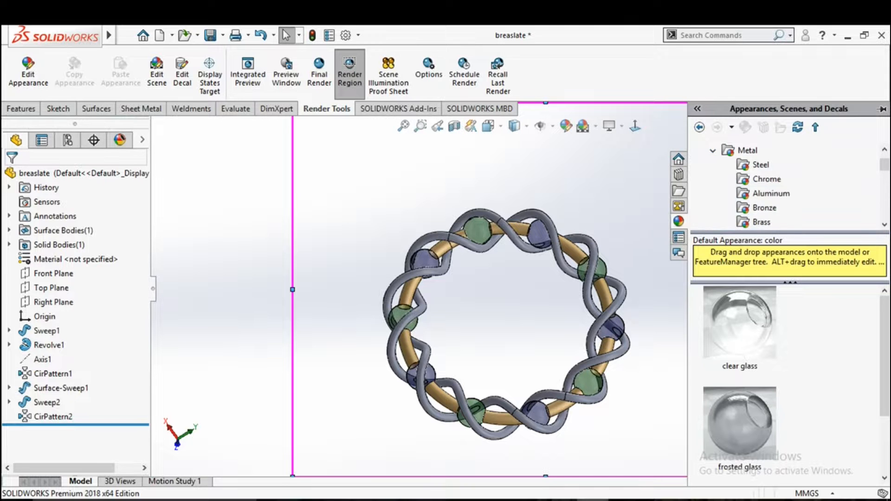
{"action": "scroll", "coordinate": [771, 194], "scroll_direction": "down", "scroll_amount": 4}
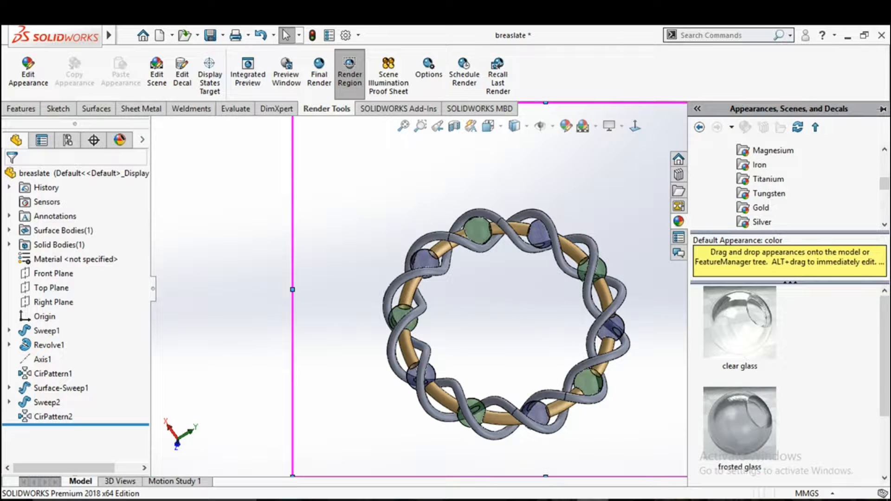
{"action": "scroll", "coordinate": [771, 193], "scroll_direction": "down", "scroll_amount": 1}
{"action": "scroll", "coordinate": [770, 193], "scroll_direction": "up", "scroll_amount": 1}
{"action": "left_click", "coordinate": [768, 193]}
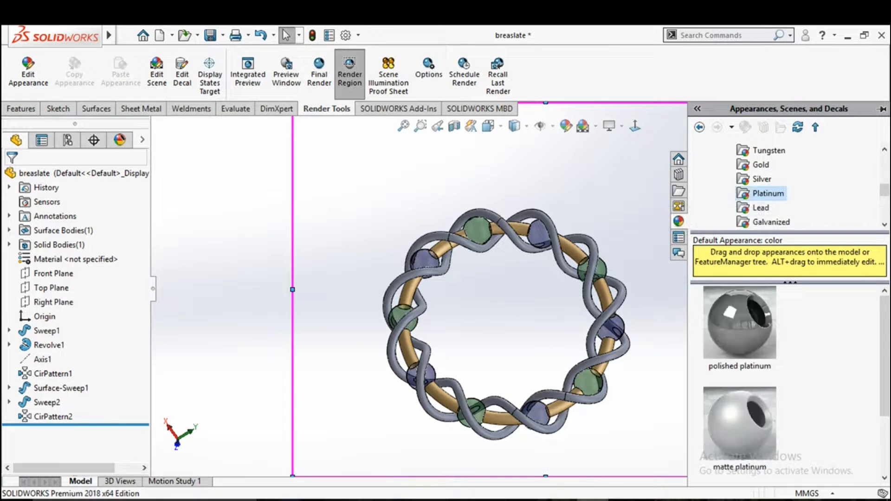
{"action": "left_click_drag", "start_coordinate": [740, 331], "coordinate": [594, 260]}
{"action": "left_click", "coordinate": [591, 244]}
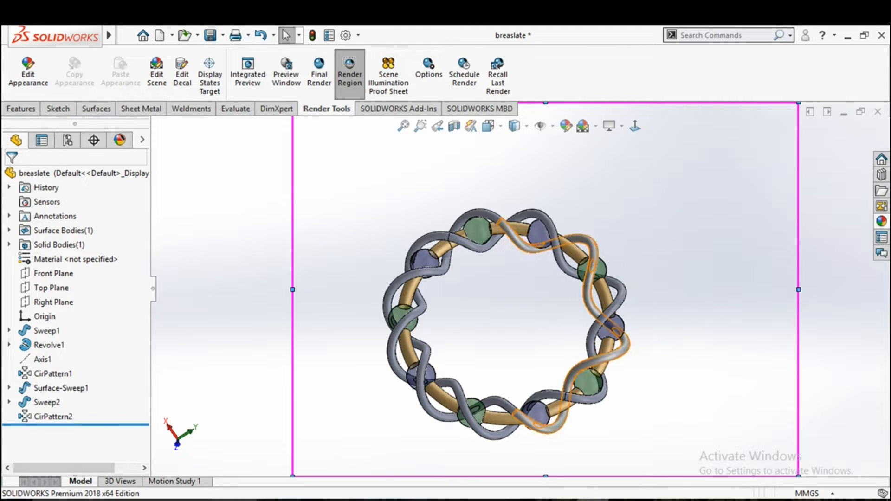
- Apply matte platinum to the remaining half-ring face of the same twisted wire
{"action": "scroll", "coordinate": [411, 205], "scroll_direction": "down", "scroll_amount": 4}
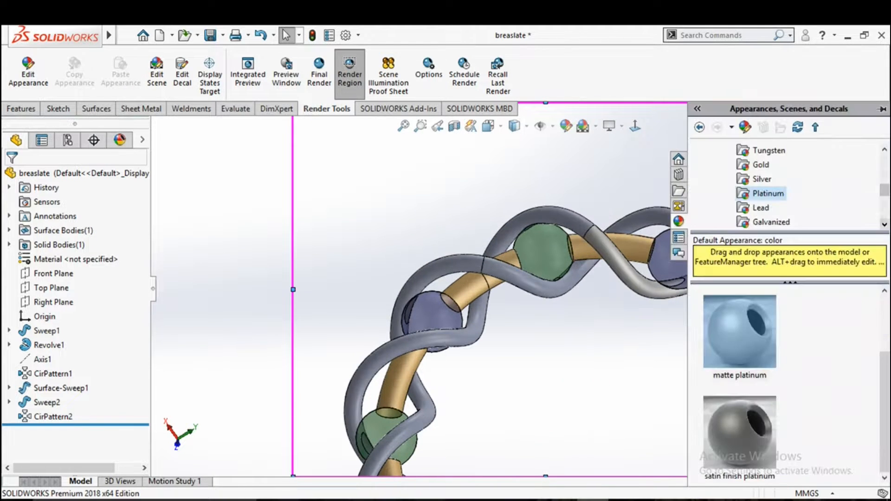
{"action": "left_click_drag", "start_coordinate": [740, 330], "coordinate": [571, 219]}
{"action": "left_click", "coordinate": [593, 223]}
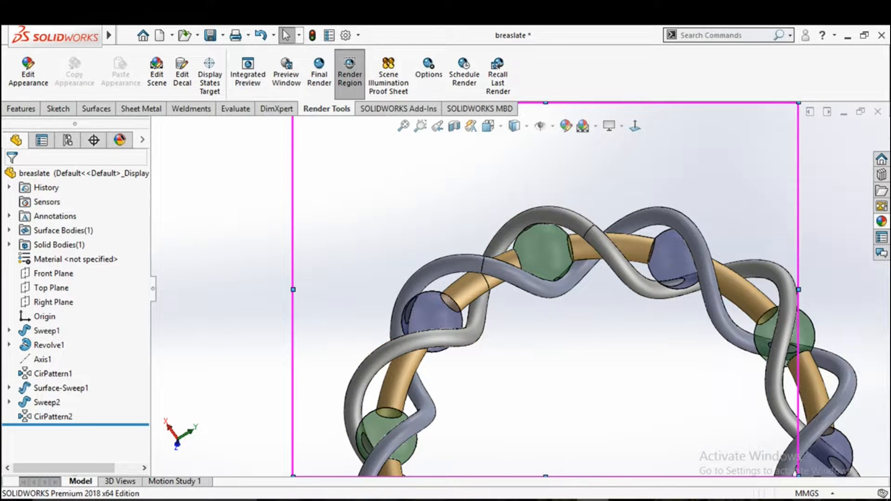
- Apply matte platinum to both half-ring faces of the second twisted wire
{"action": "left_click_drag", "start_coordinate": [739, 431], "coordinate": [659, 212]}
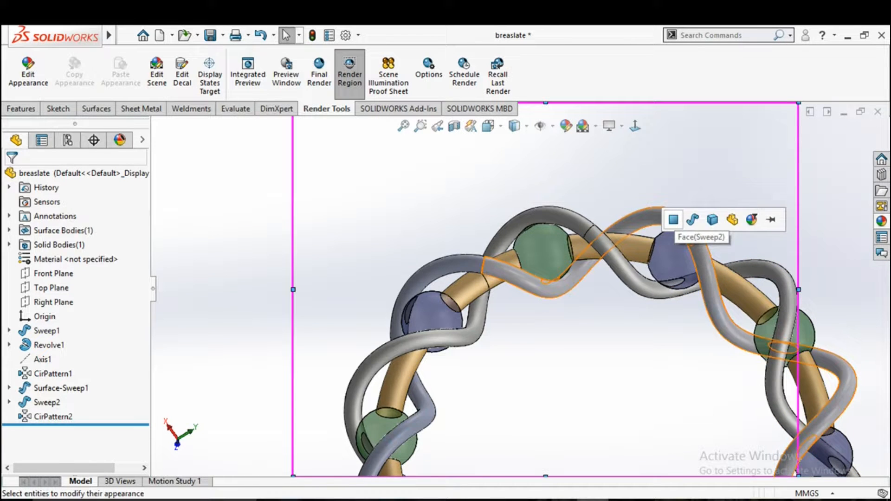
{"action": "left_click", "coordinate": [674, 219]}
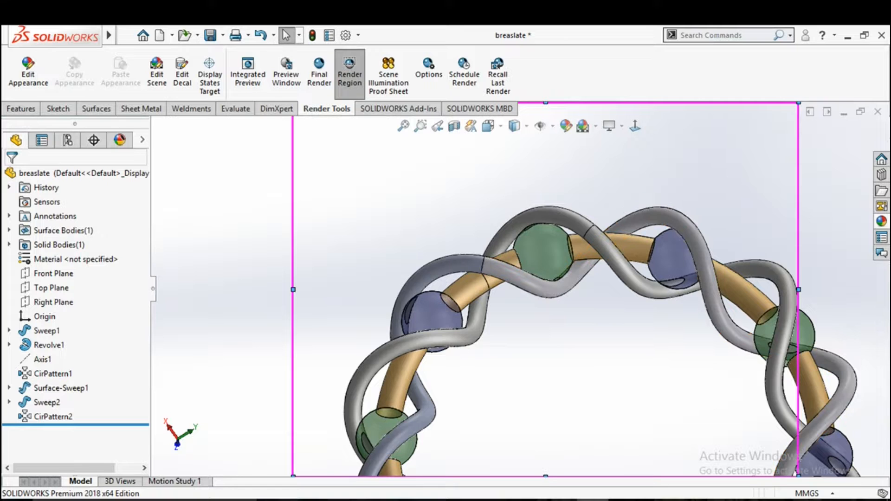
{"action": "left_click", "coordinate": [882, 221]}
{"action": "left_click_drag", "start_coordinate": [739, 431], "coordinate": [445, 265]}
{"action": "left_click", "coordinate": [459, 261]}
{"action": "scroll", "coordinate": [551, 355], "scroll_direction": "up", "scroll_amount": 9}
{"action": "scroll", "coordinate": [550, 356], "scroll_direction": "down", "scroll_amount": 4}
{"action": "key", "text": "Up"}
{"action": "key", "text": "Up"}
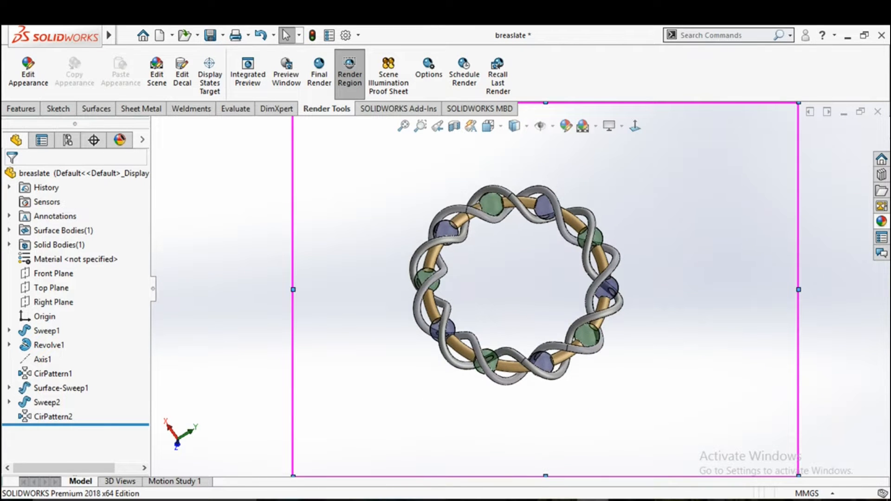